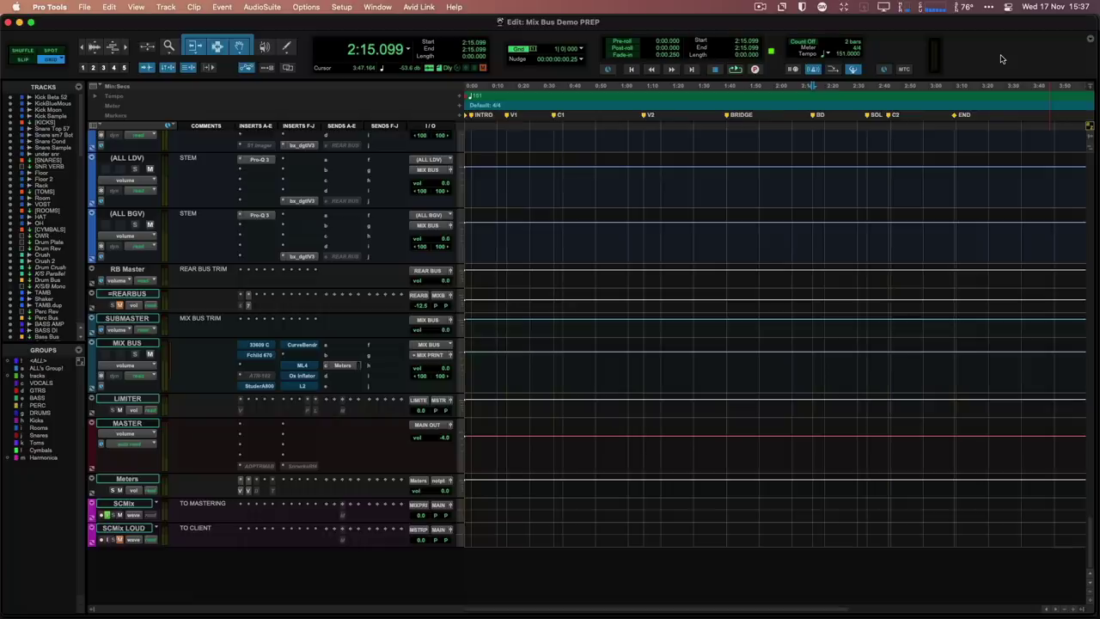
Switch to the mixing course page in the browser and scroll down through it.
key("super+Tab")
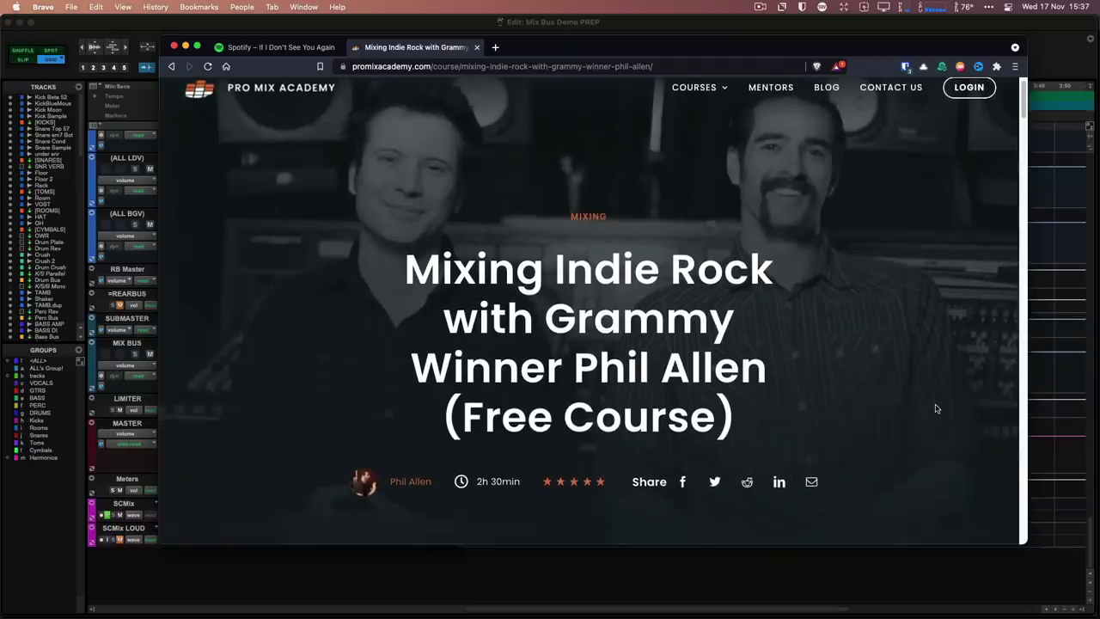
scroll(937, 409, "down", 2)
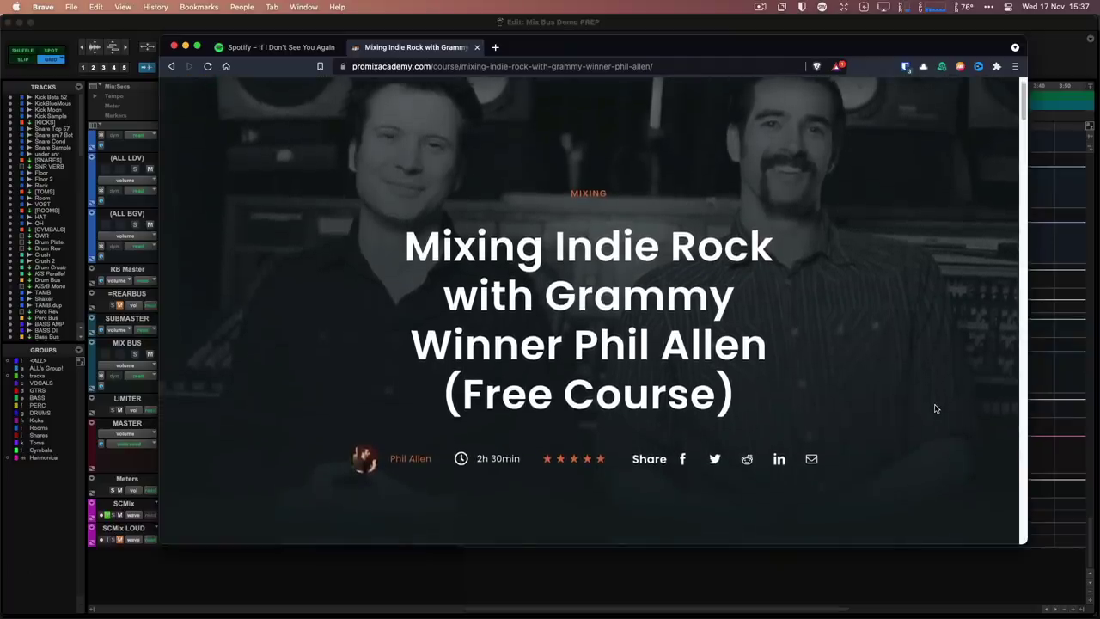
scroll(936, 409, "down", 2)
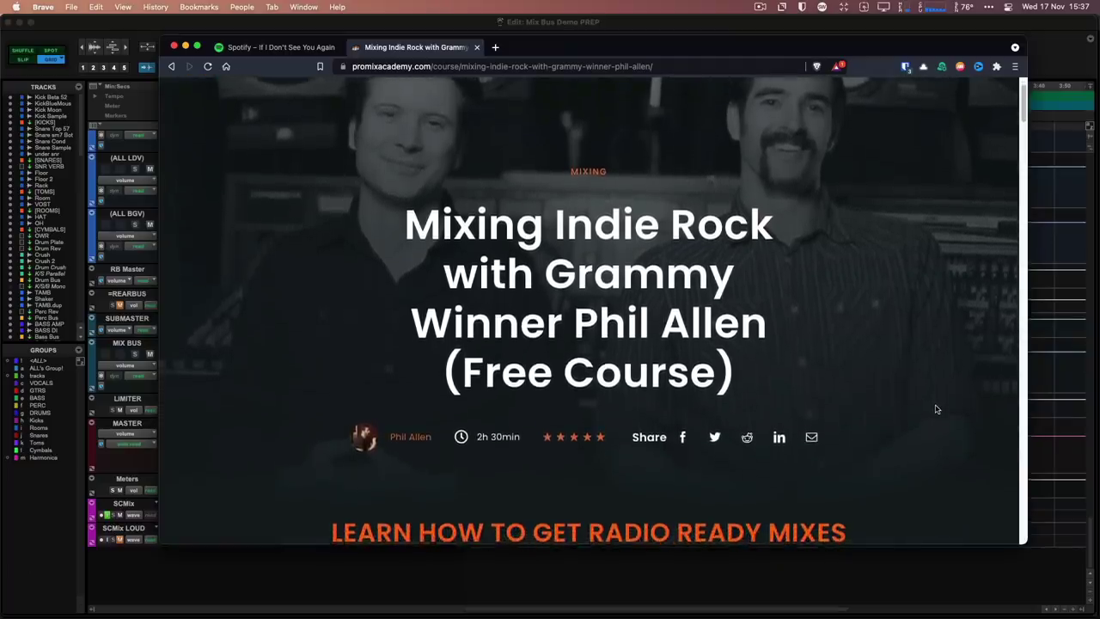
scroll(937, 409, "down", 3)
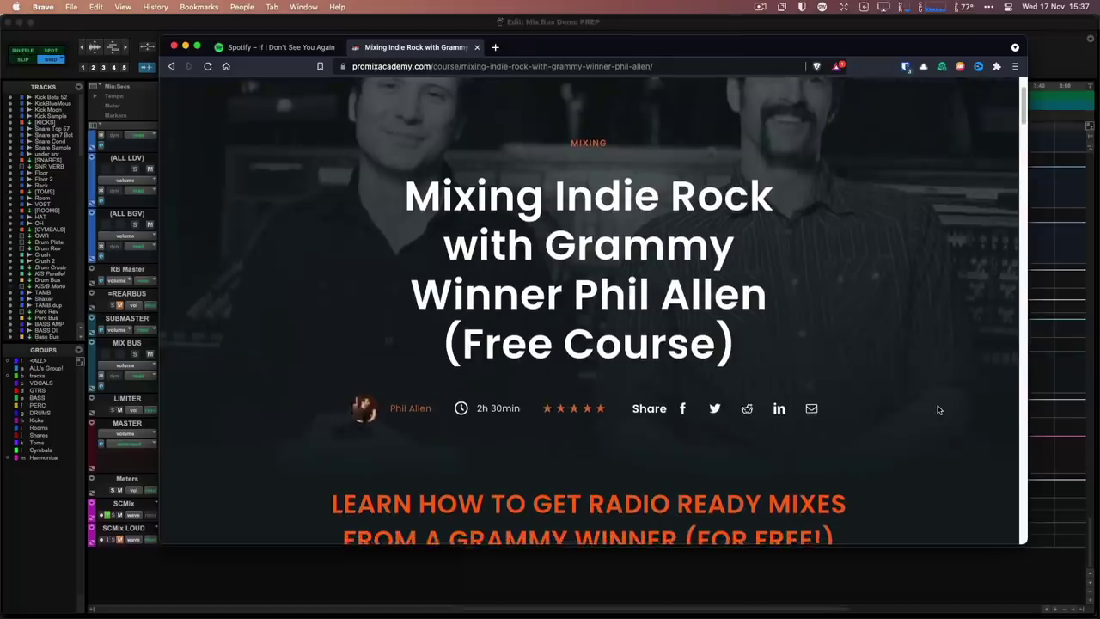
scroll(938, 409, "down", 1)
scroll(938, 410, "down", 2)
Return to the mix session and scroll back up to the top of the tracks.
key("super+Tab")
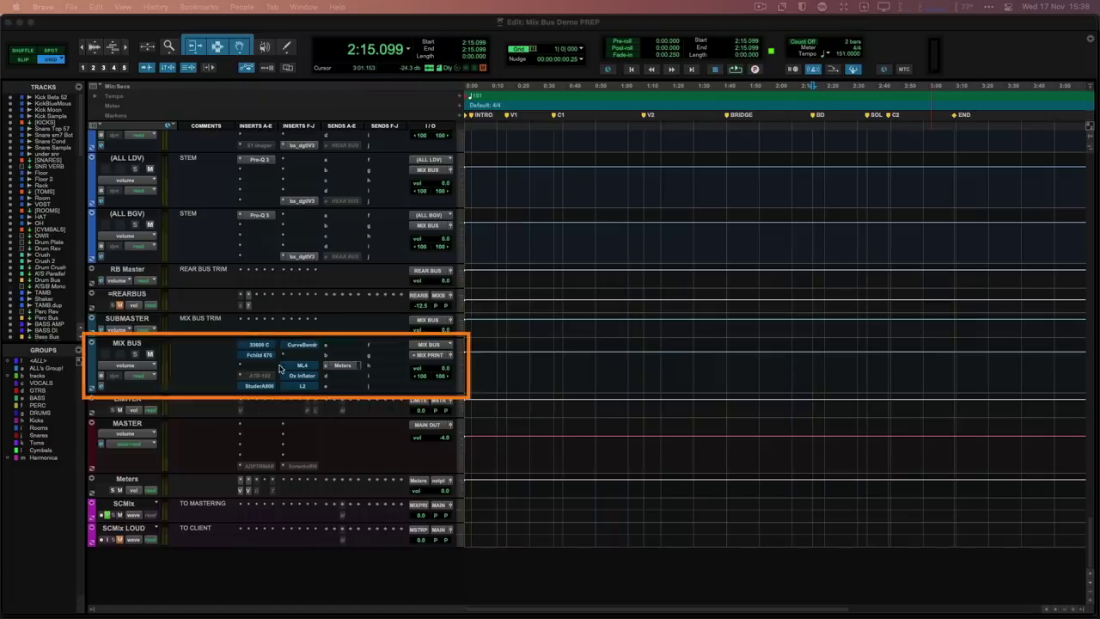
scroll(207, 324, "up", 15)
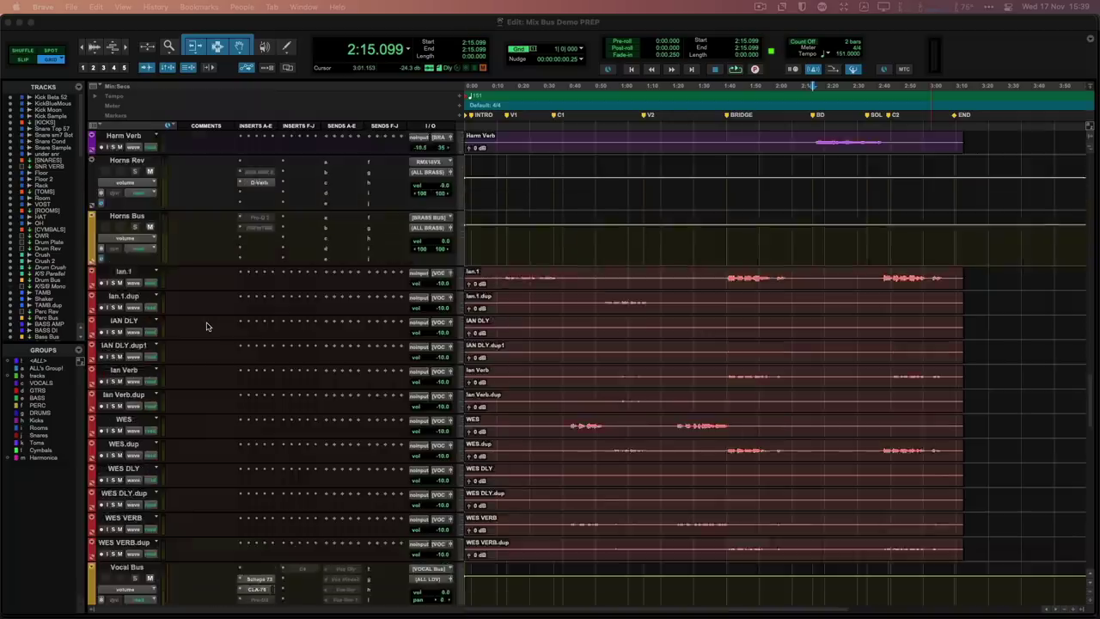
scroll(207, 326, "up", 15)
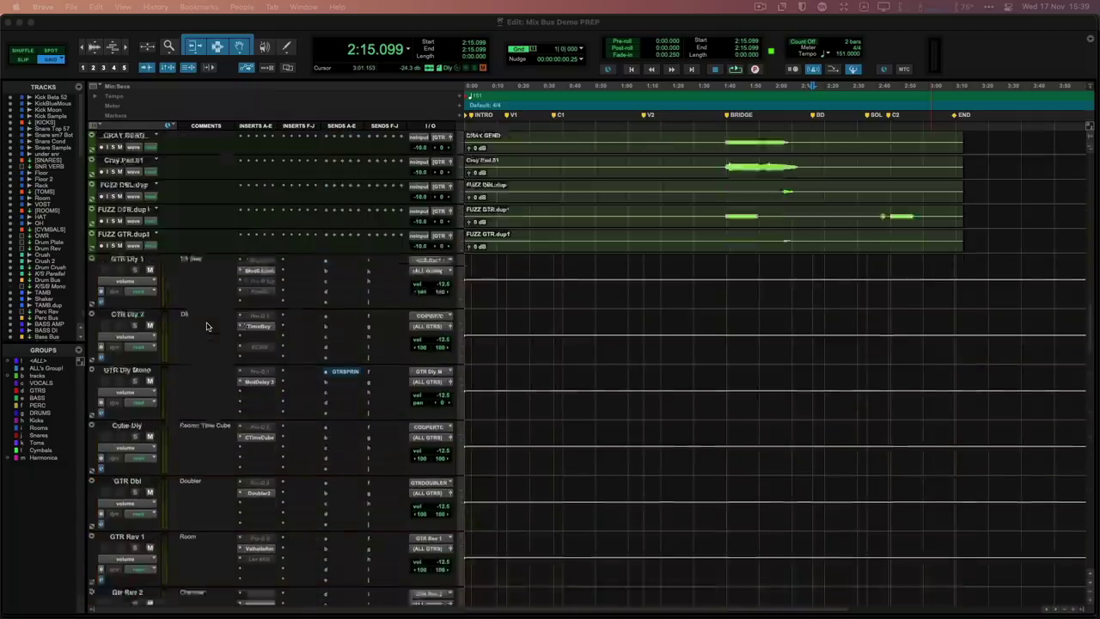
scroll(206, 326, "up", 10)
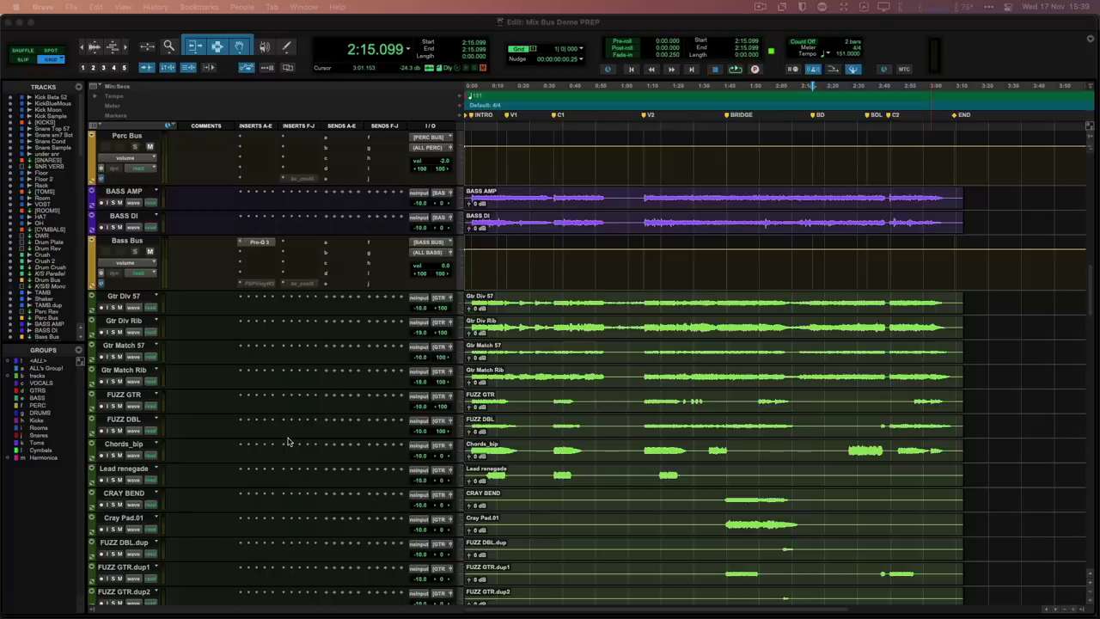
scroll(288, 441, "up", 2)
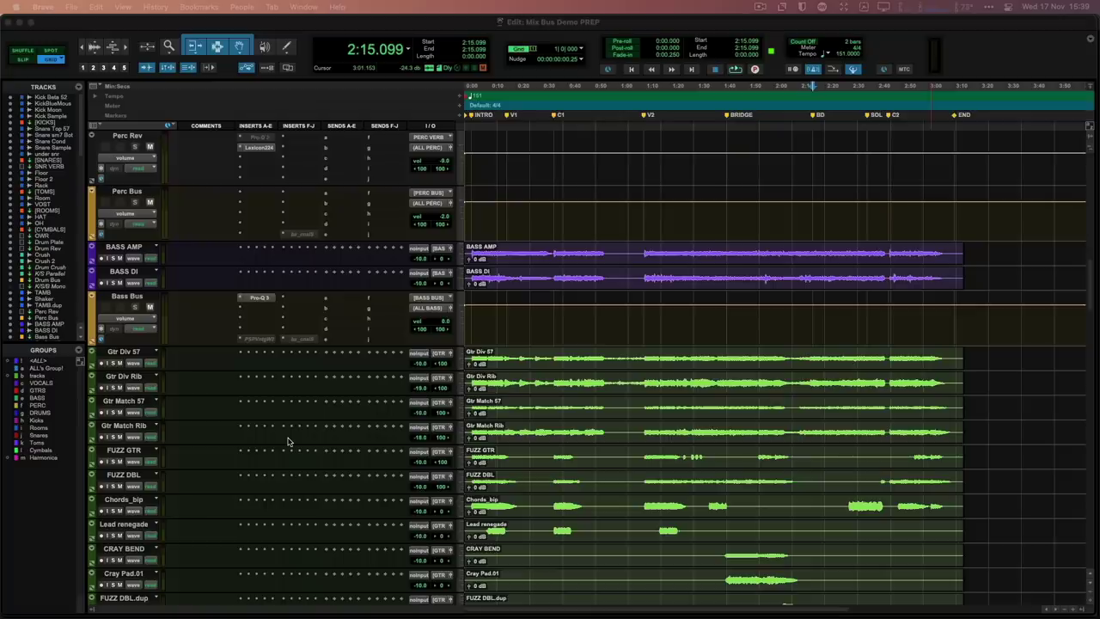
scroll(287, 441, "up", 15)
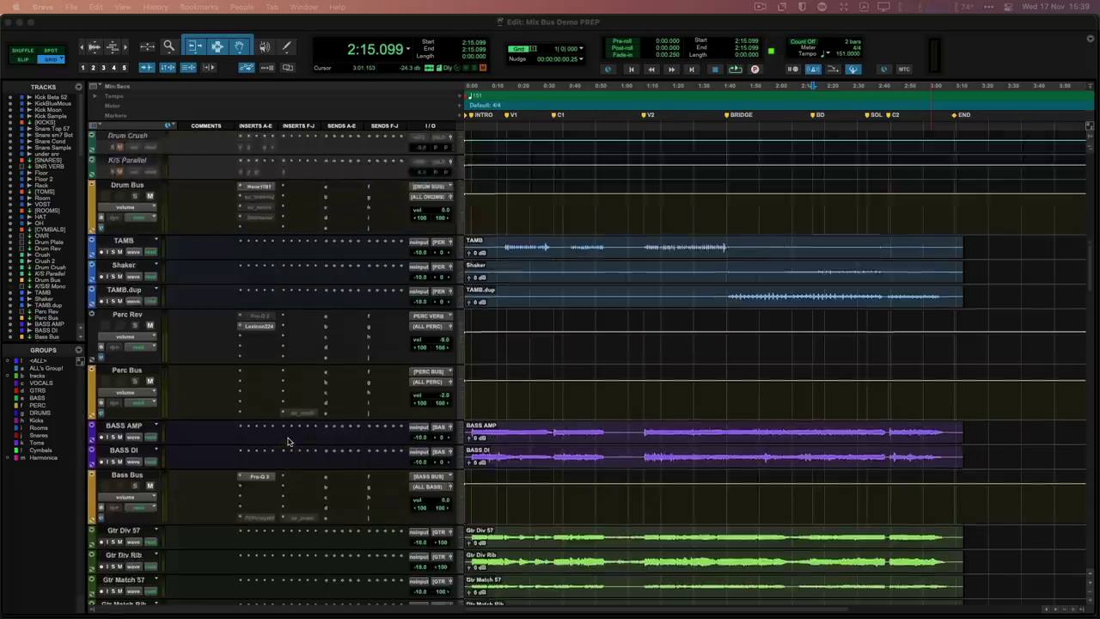
scroll(288, 441, "up", 10)
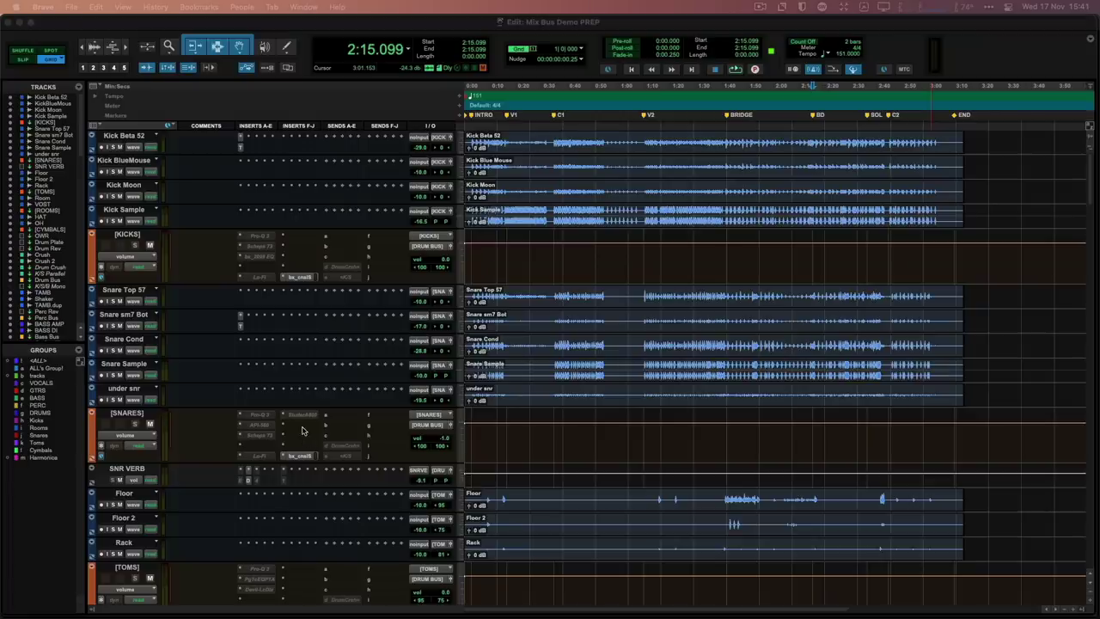
Start playing the mix from the V2 marker.
left_click(643, 116)
left_click(644, 117)
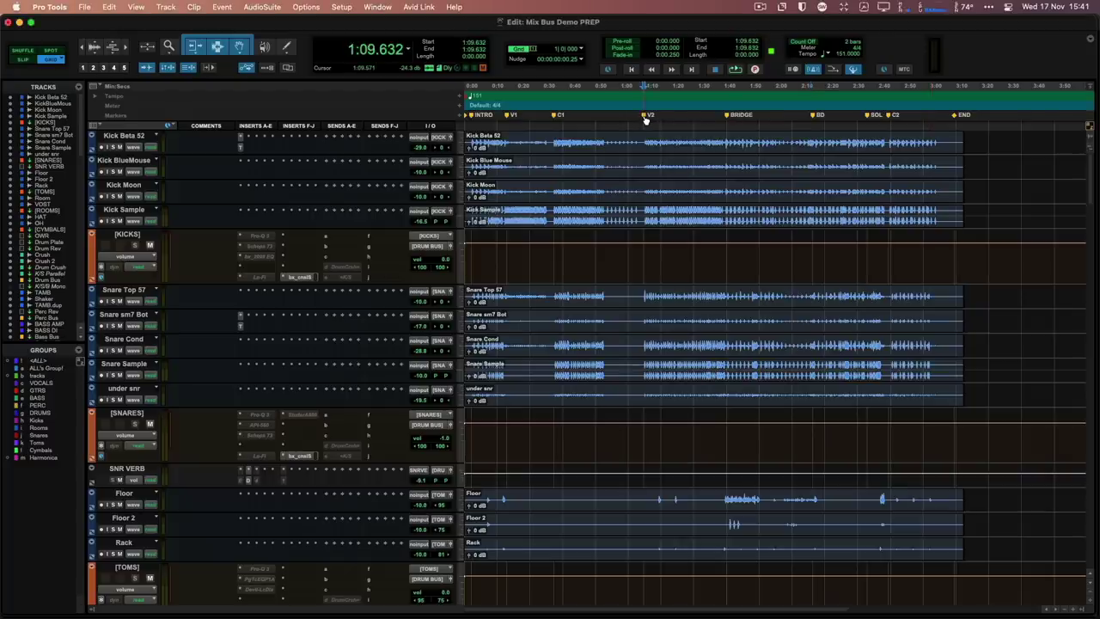
key("space")
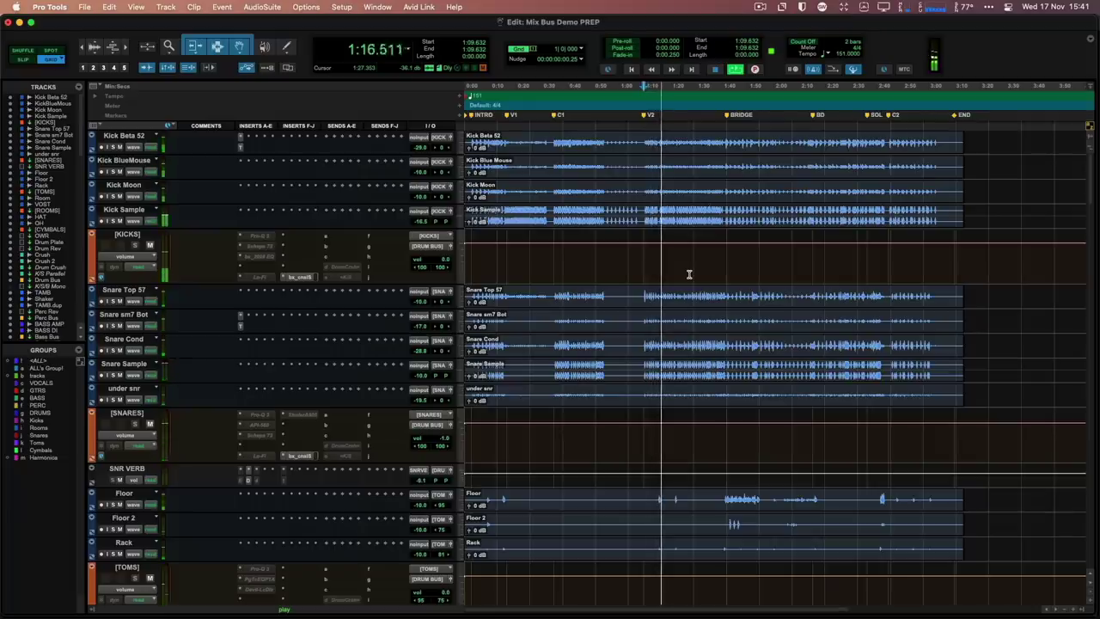
Scroll down past all tracks to the stems and MIX BUS, then stop playback.
scroll(689, 274, "down", 6)
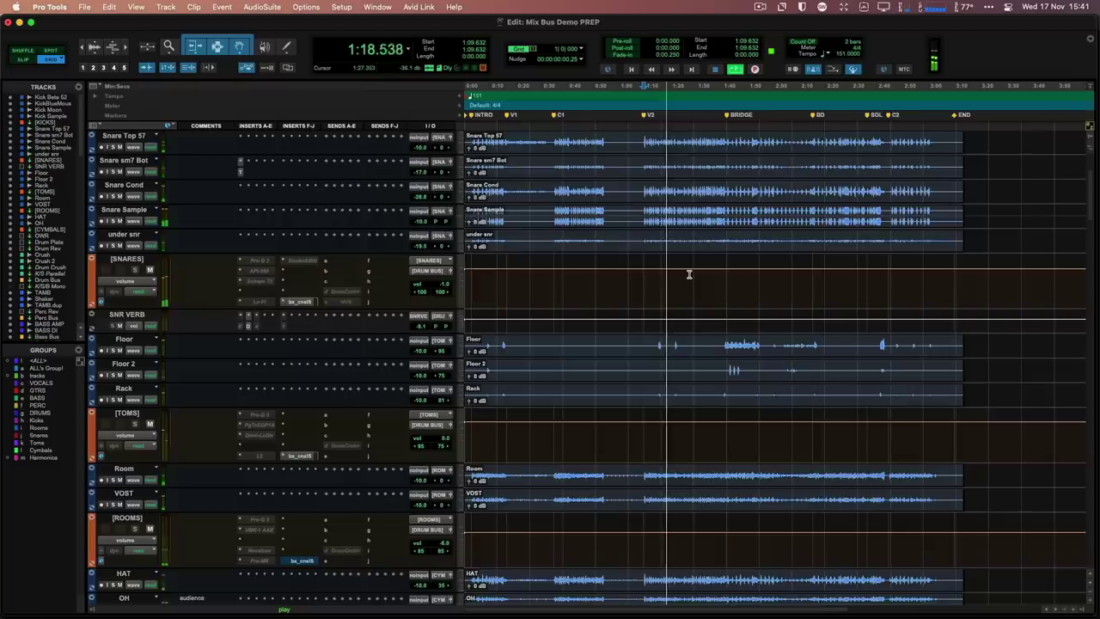
scroll(689, 275, "down", 3)
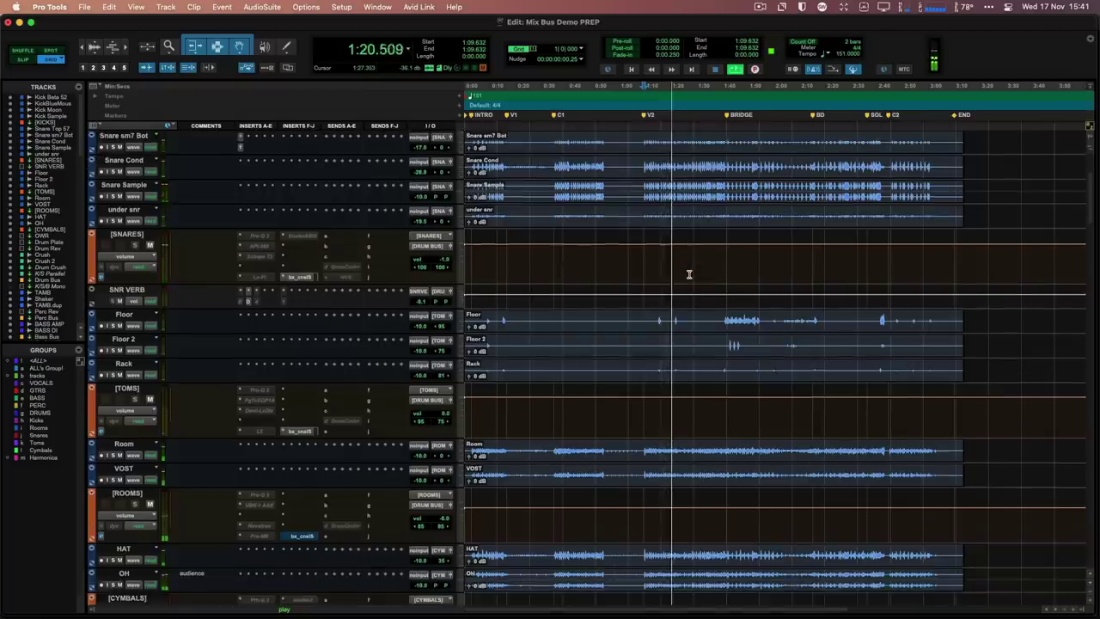
scroll(690, 274, "down", 3)
scroll(689, 274, "down", 4)
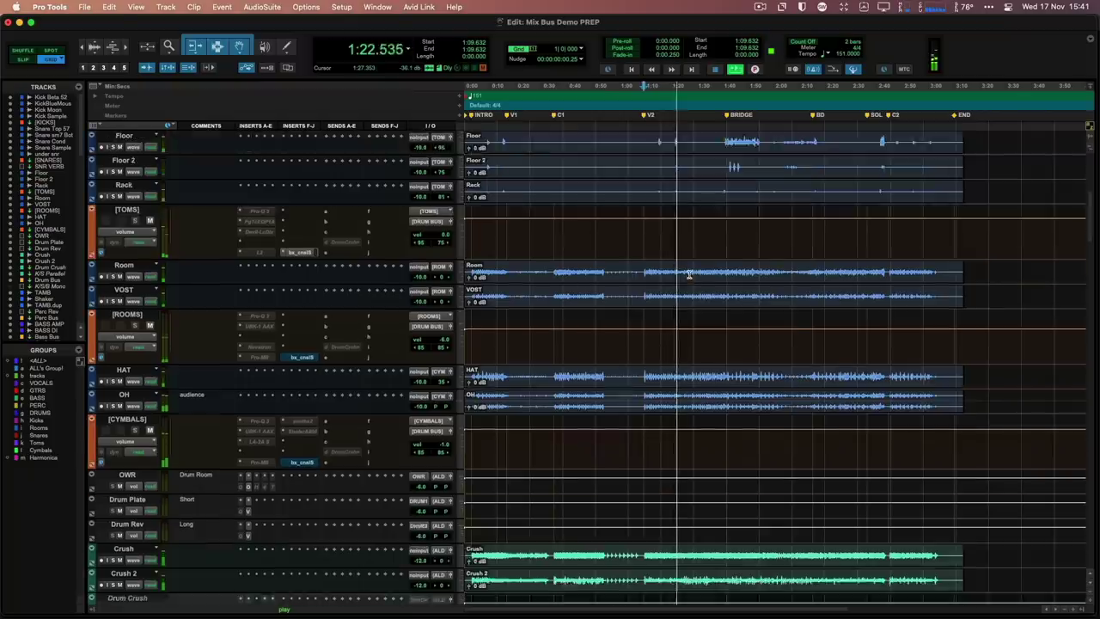
scroll(689, 274, "down", 1)
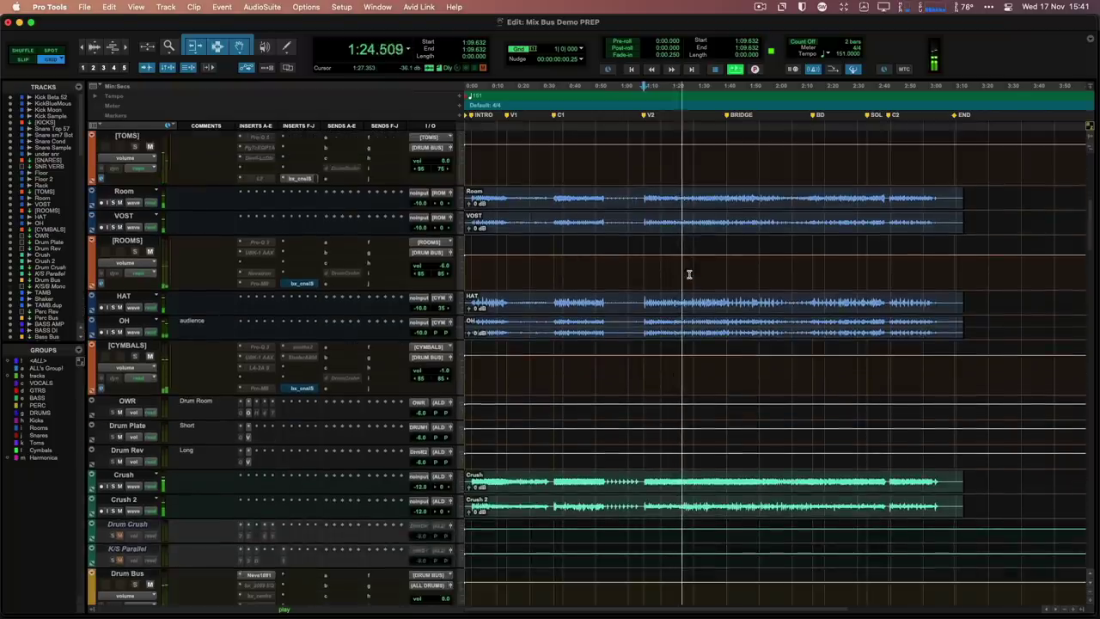
scroll(690, 274, "down", 4)
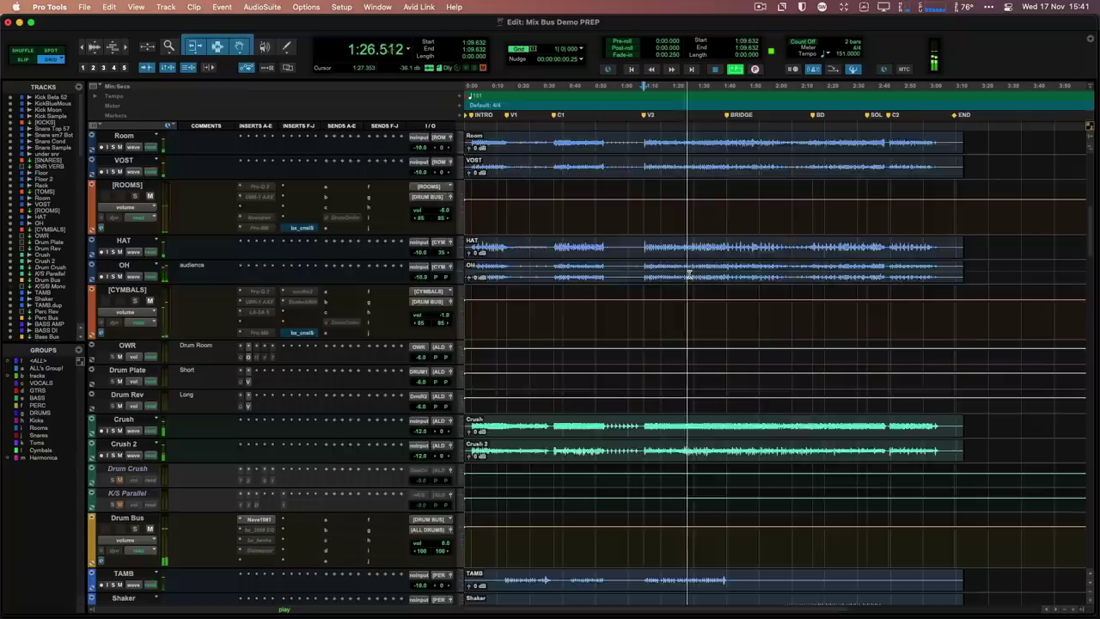
scroll(689, 274, "down", 3)
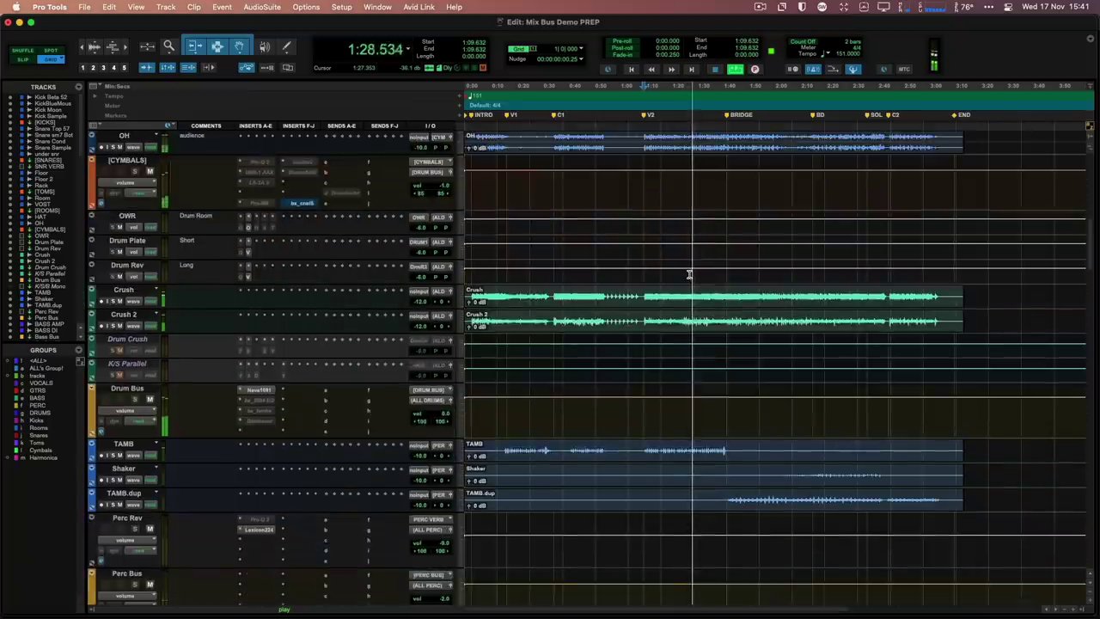
scroll(690, 274, "down", 6)
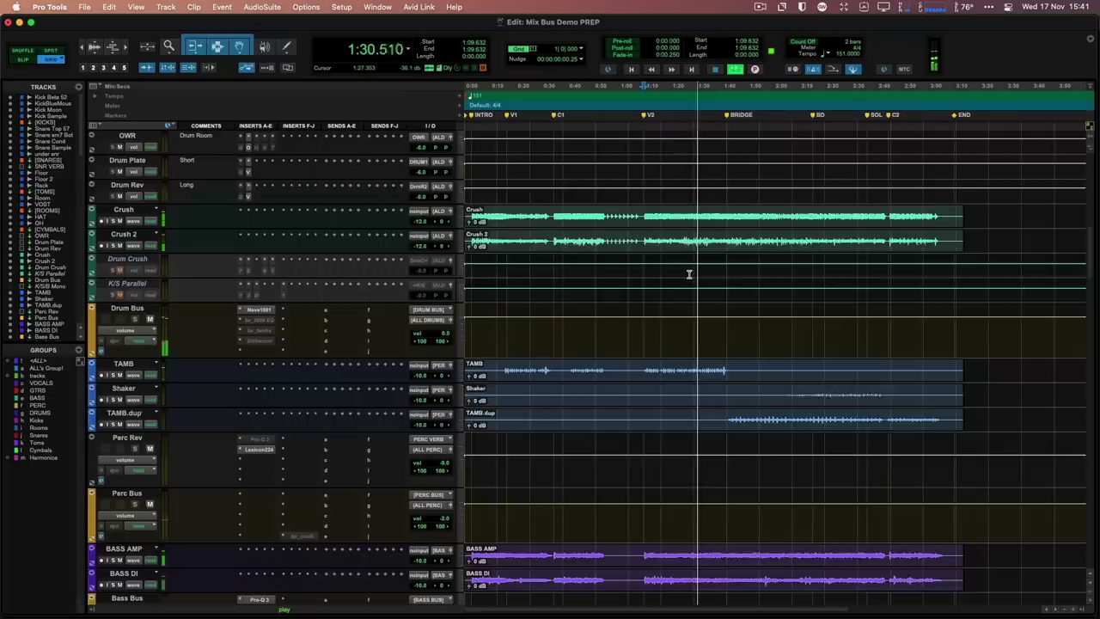
scroll(689, 274, "down", 4)
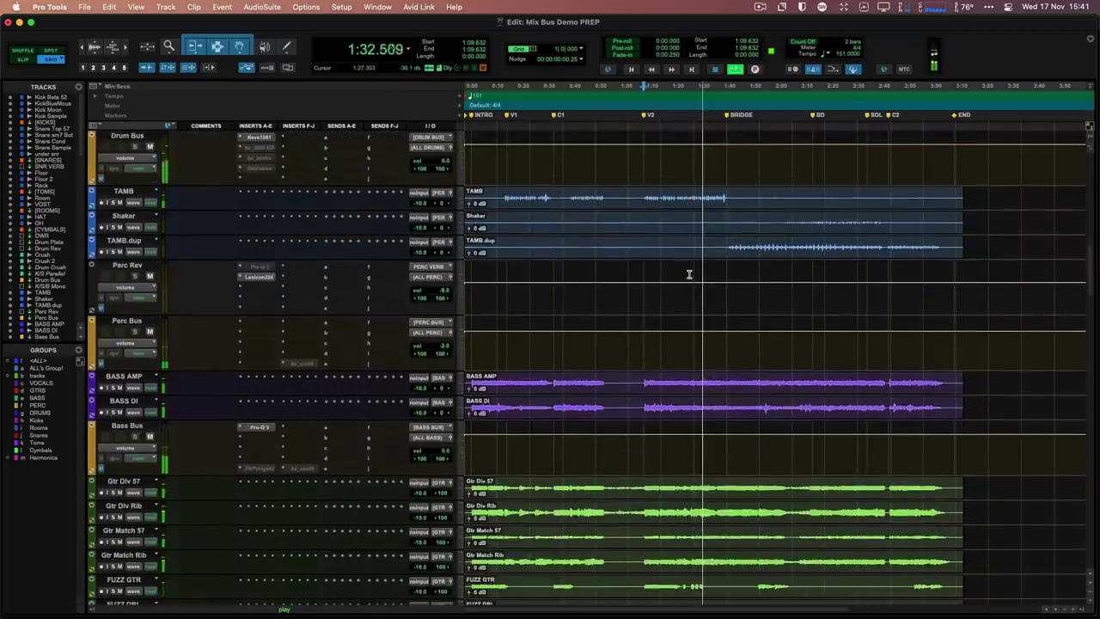
scroll(690, 274, "down", 4)
scroll(689, 274, "down", 5)
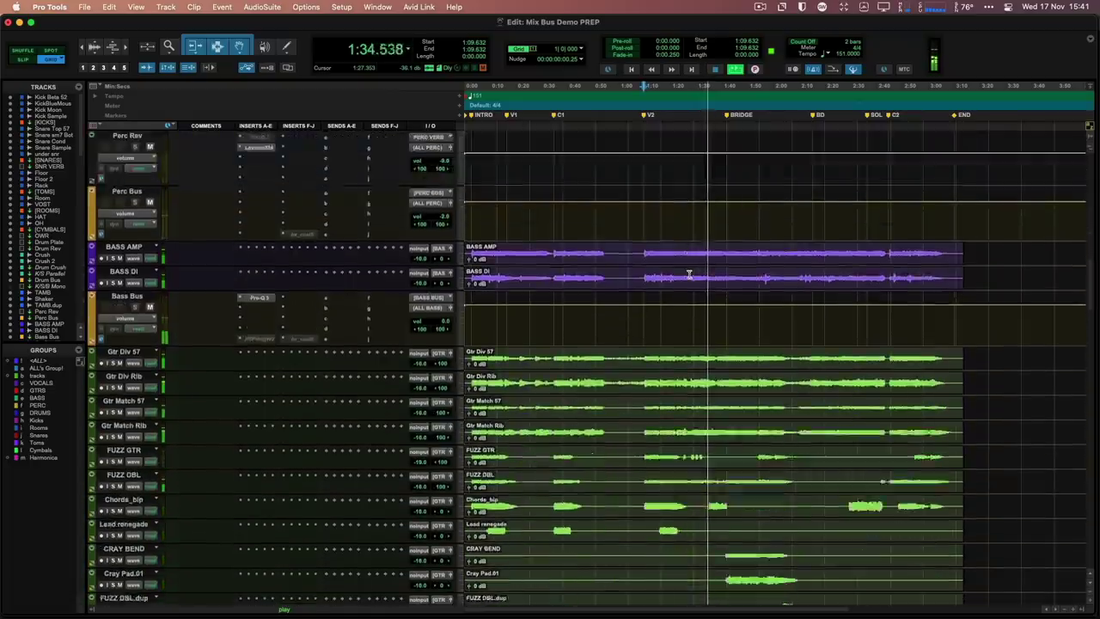
scroll(689, 274, "down", 5)
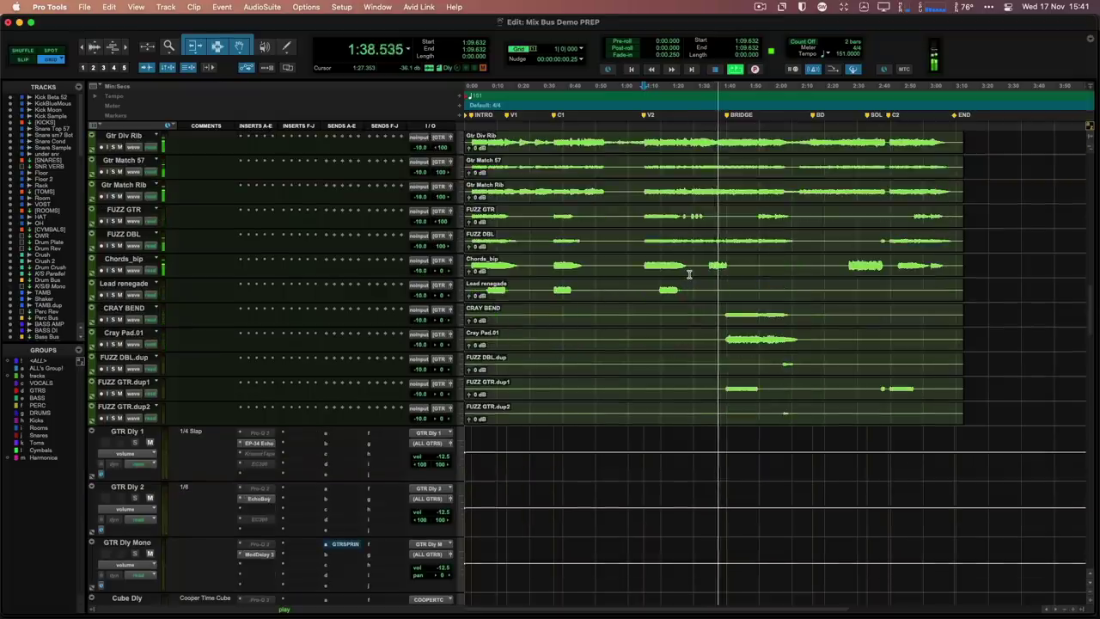
scroll(689, 274, "down", 8)
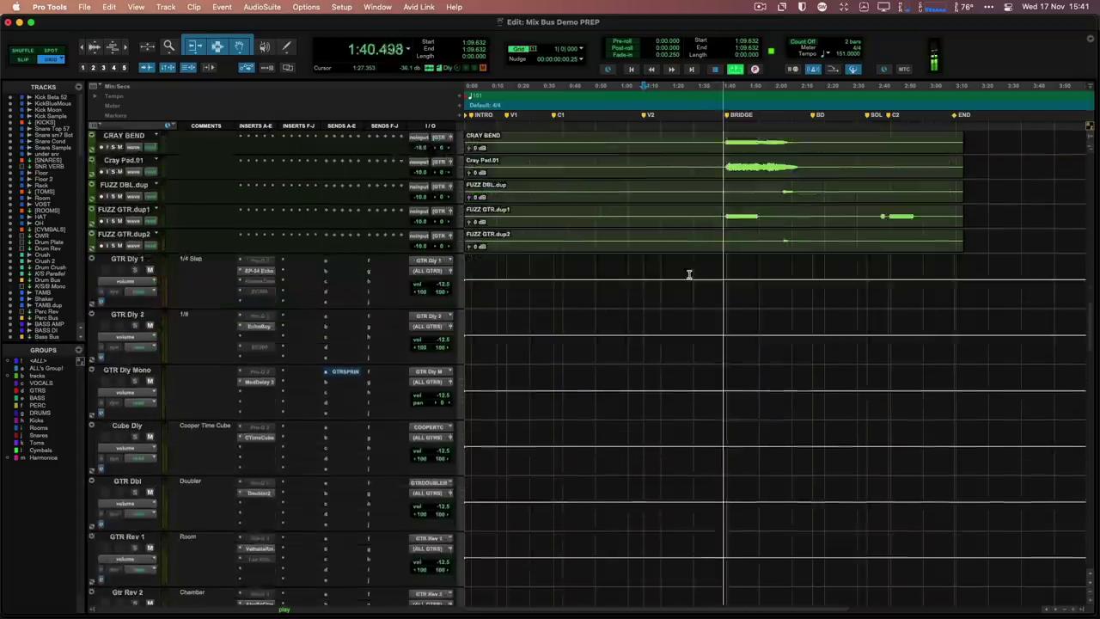
scroll(689, 274, "down", 15)
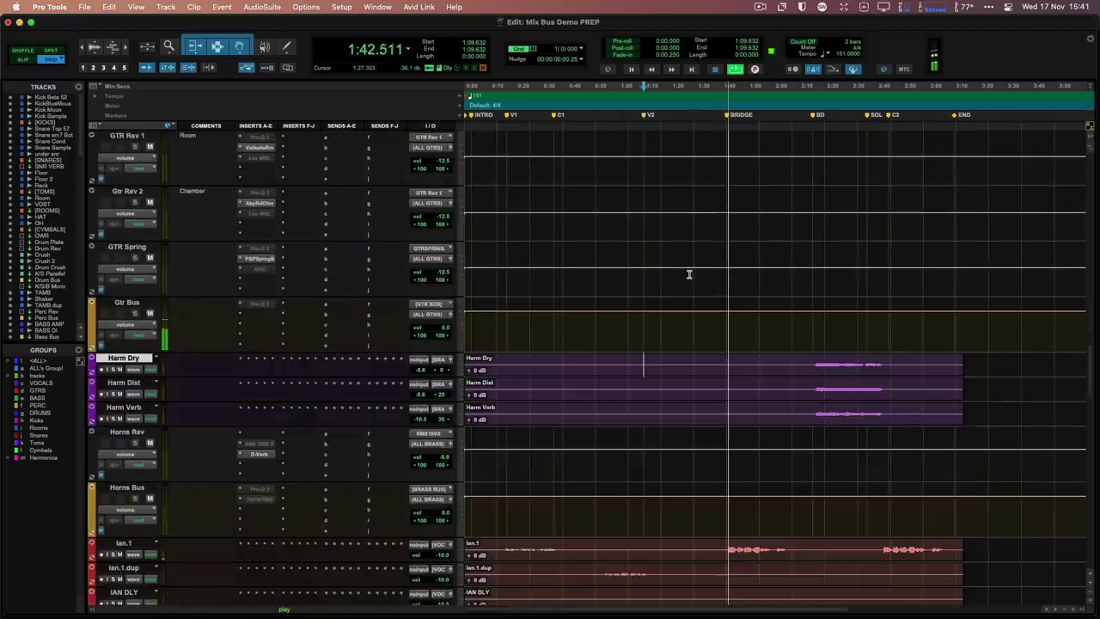
scroll(689, 274, "down", 7)
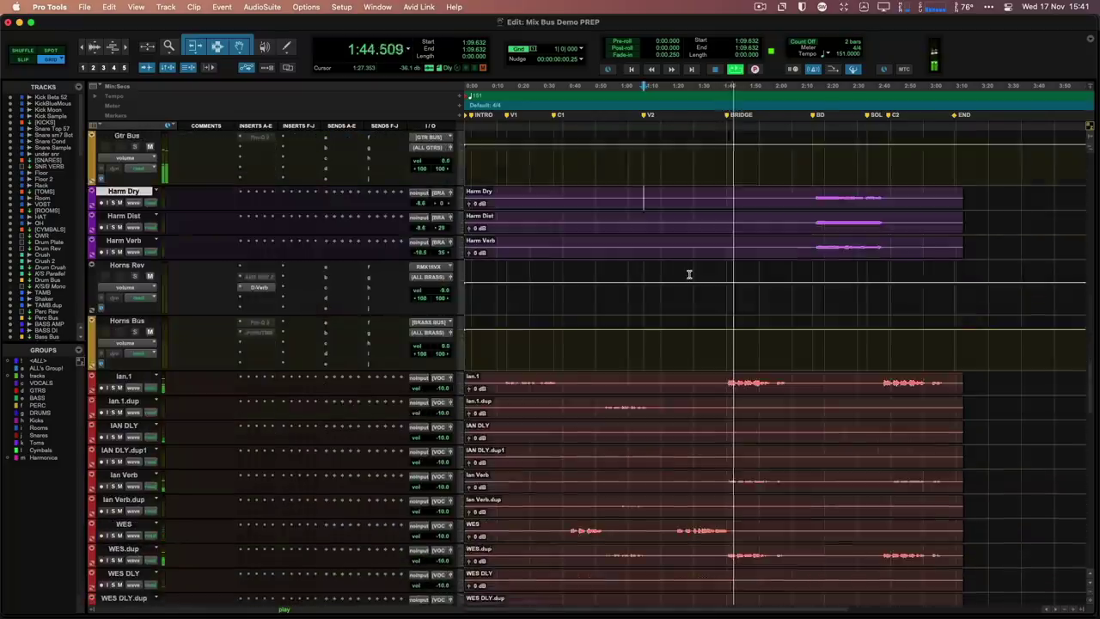
scroll(689, 274, "down", 1)
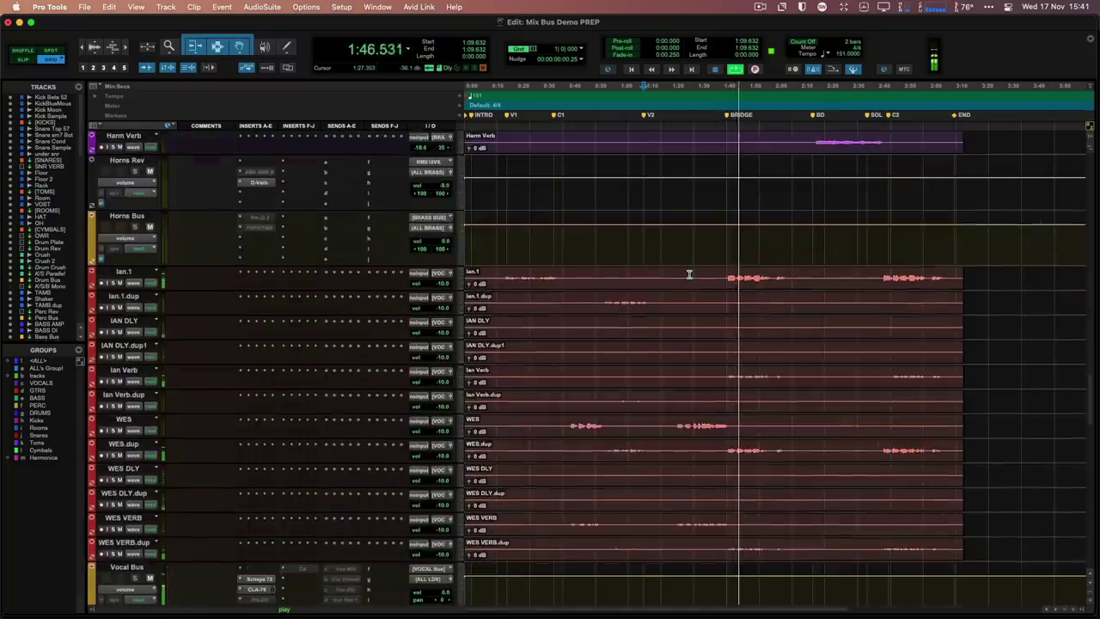
scroll(690, 275, "down", 9)
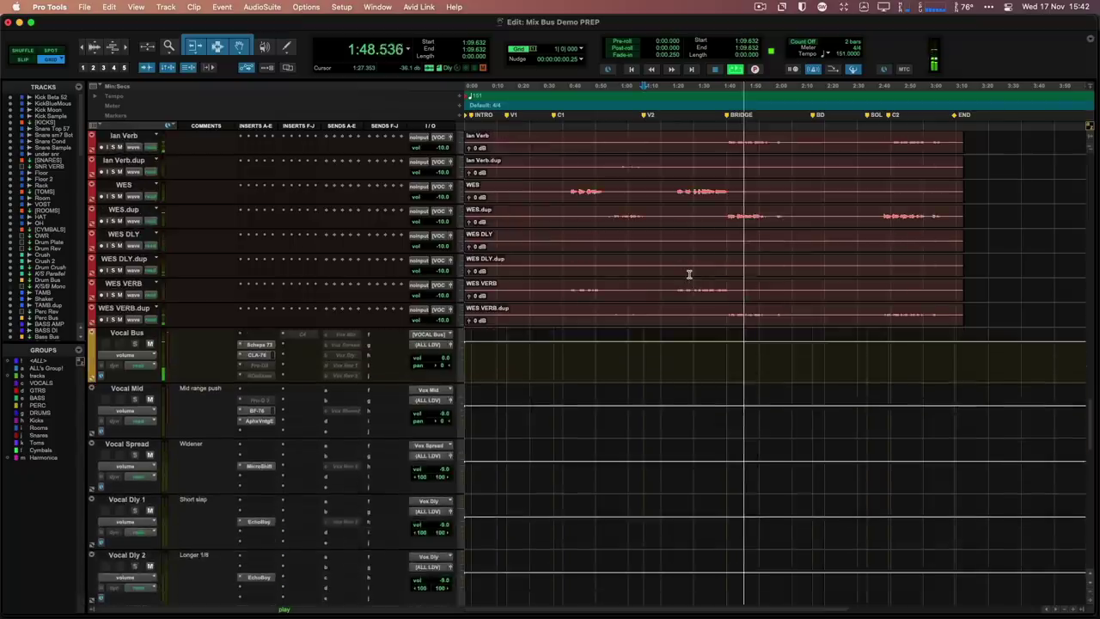
scroll(689, 274, "down", 5)
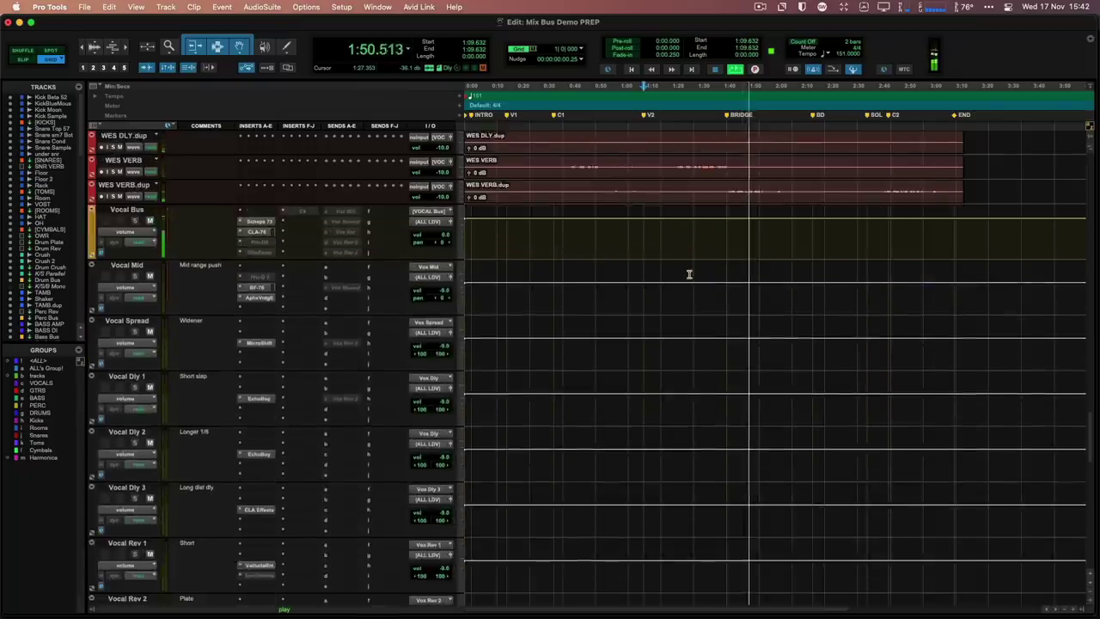
scroll(690, 274, "down", 18)
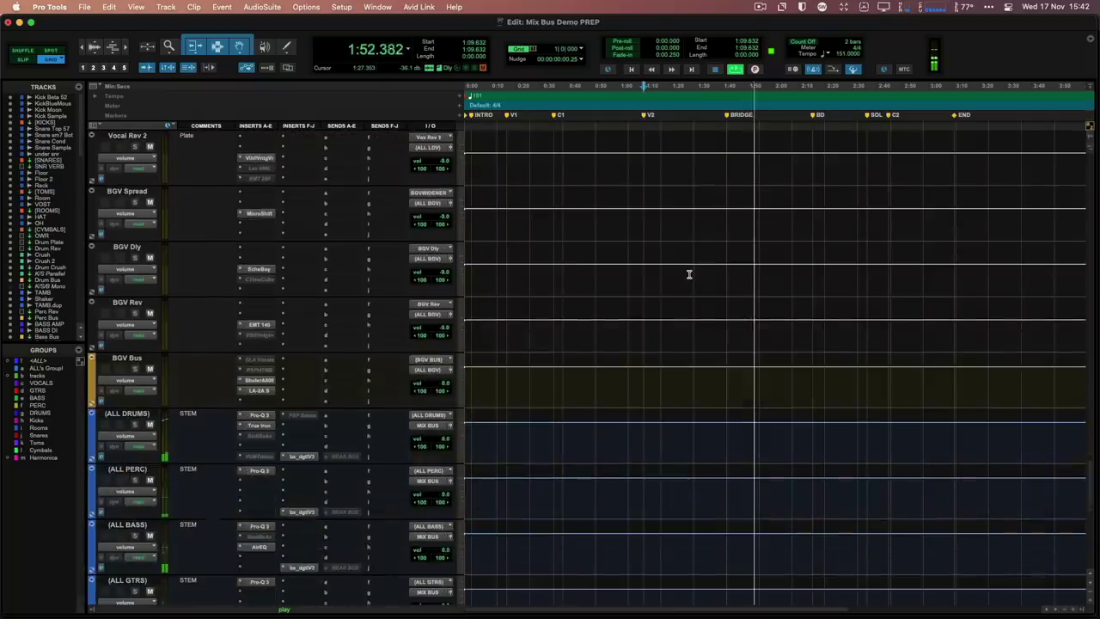
scroll(689, 274, "down", 11)
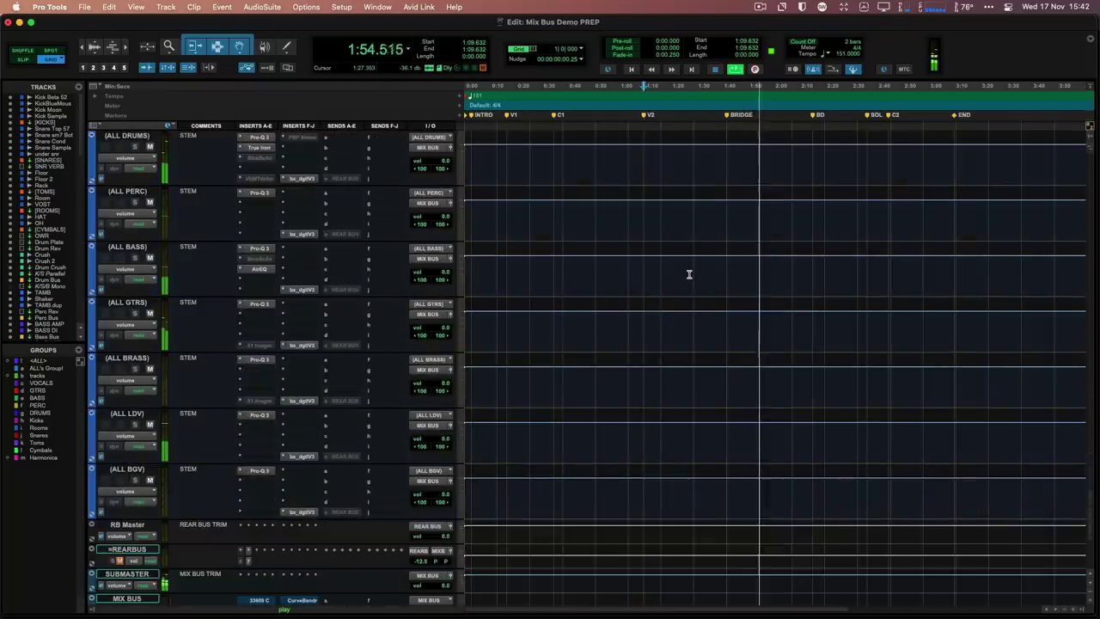
key("space")
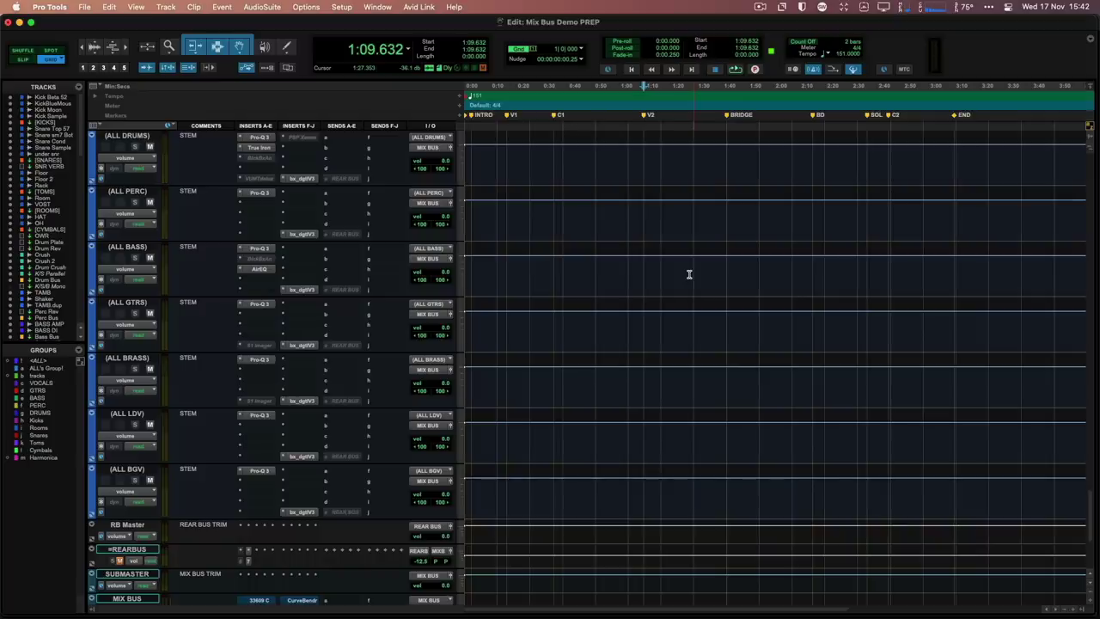
scroll(689, 274, "down", 5)
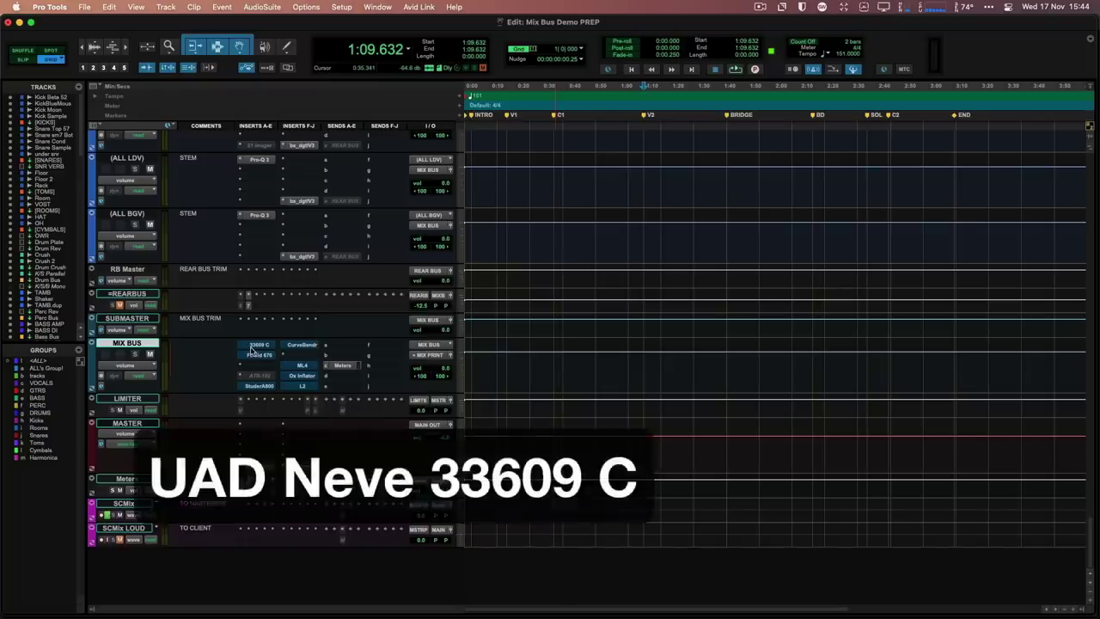
Open the Neve 33609 C compressor insert on the MIX BUS track.
left_click(258, 344)
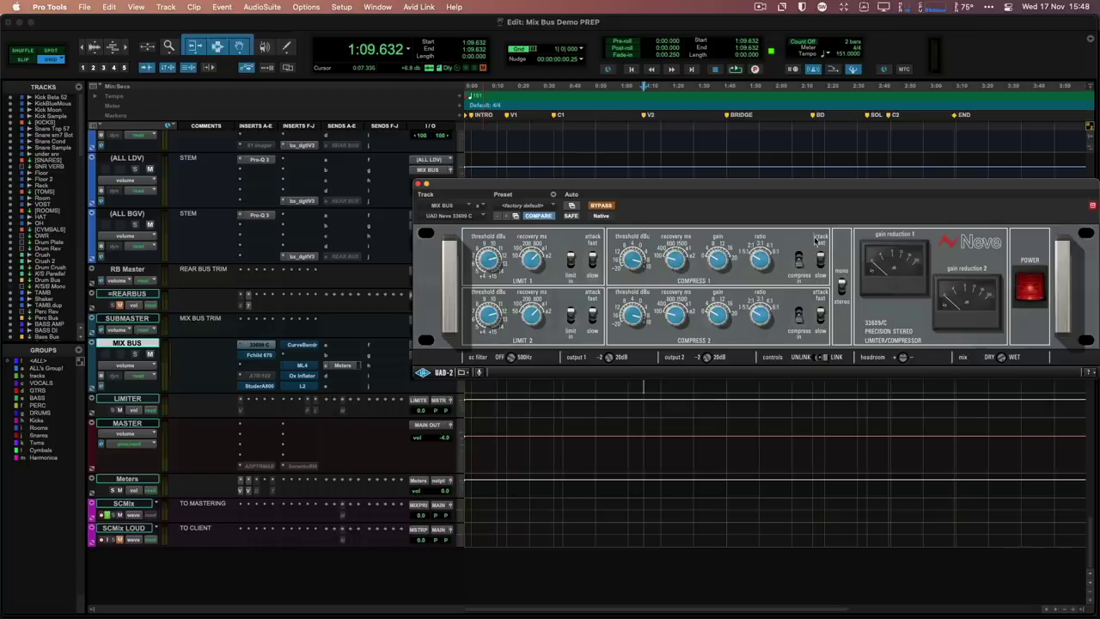
Flip the 33609's Compress 1 attack switch between fast and slow.
left_click(821, 254)
Turn off bypass on the MIX BUS 33609 C compressor.
left_click(602, 206)
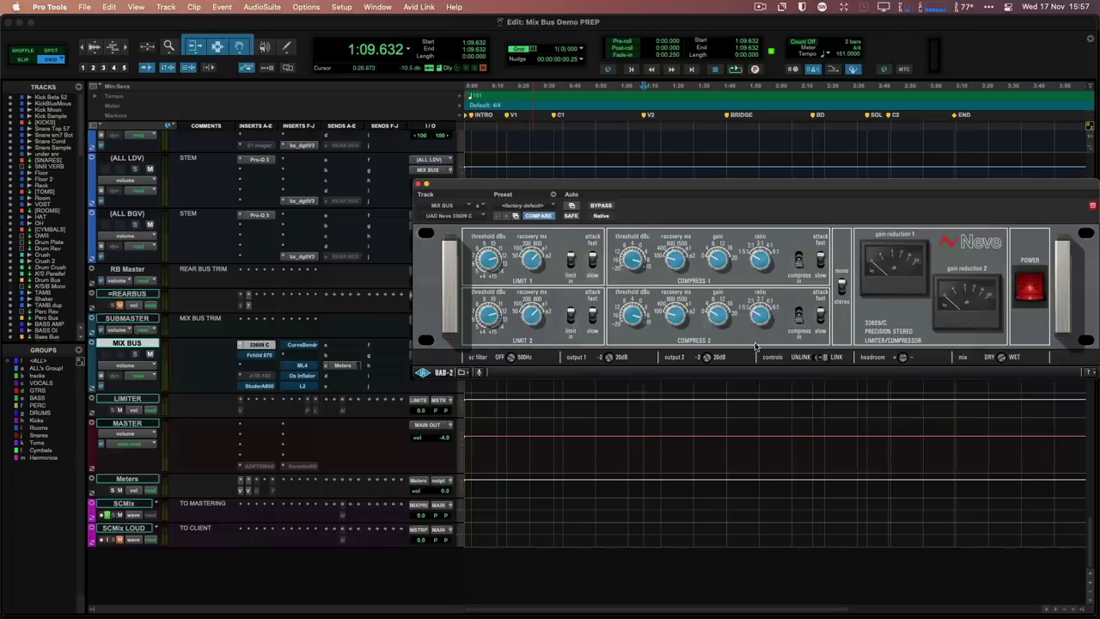
Bypass the 33609 C, play the mix, then re-engage the compressor to compare.
left_click(601, 205)
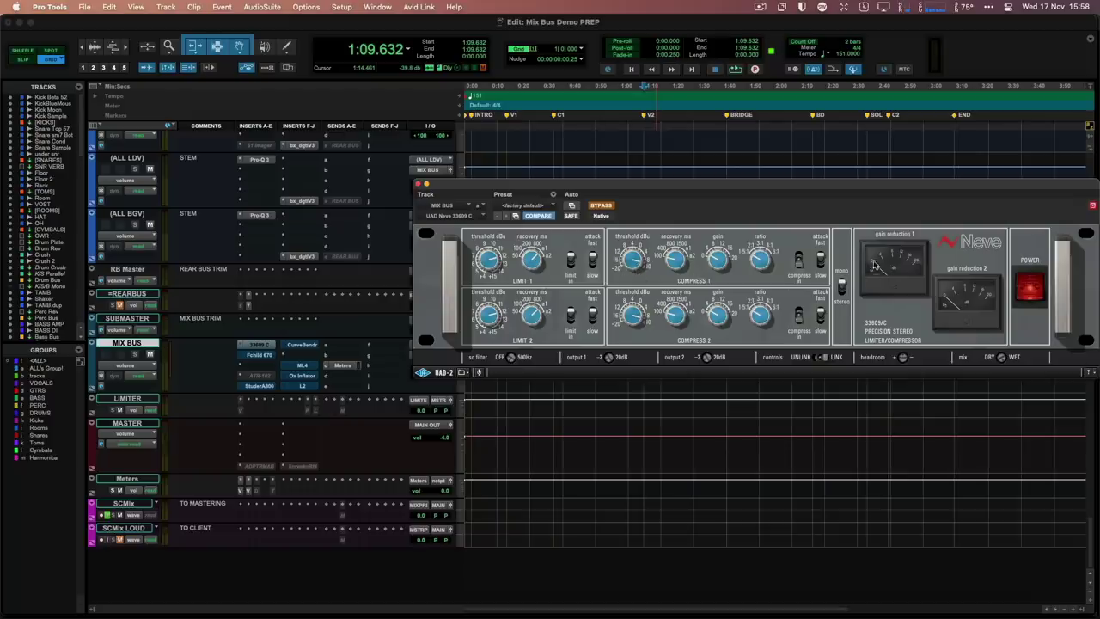
key("space")
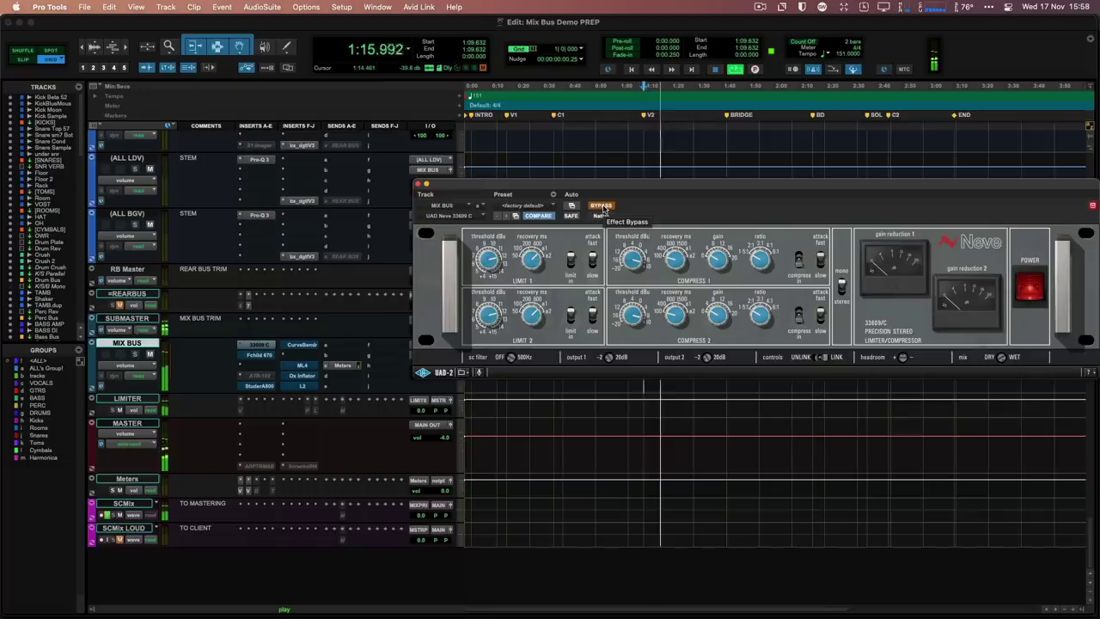
left_click(603, 208)
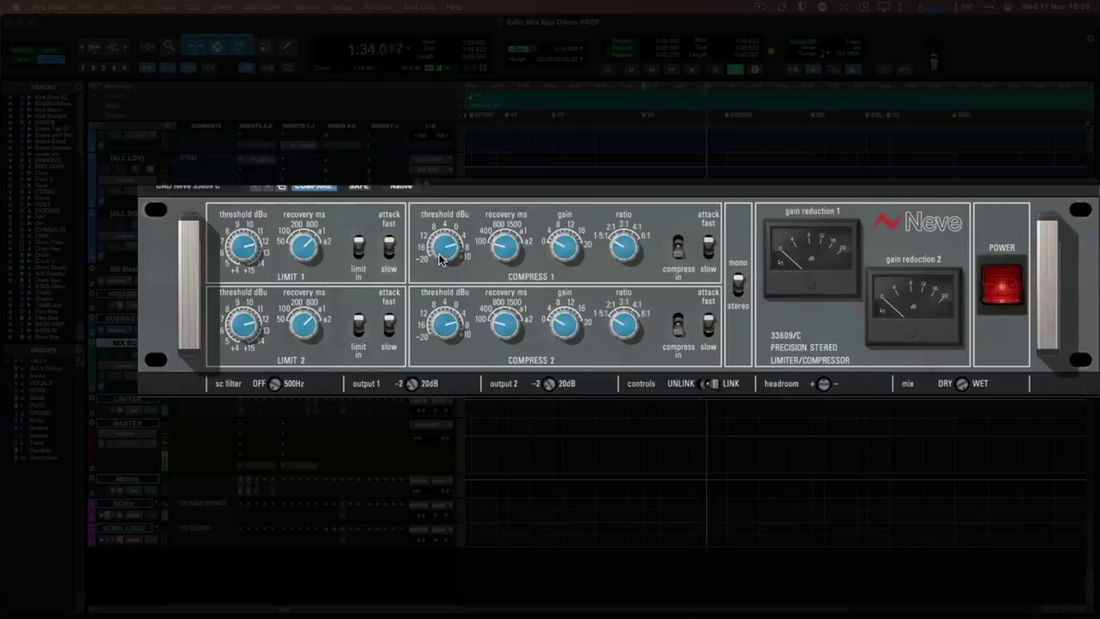
Stop, power off the Neve 33609 C, play to listen, then stop at 1:09.632.
key("space")
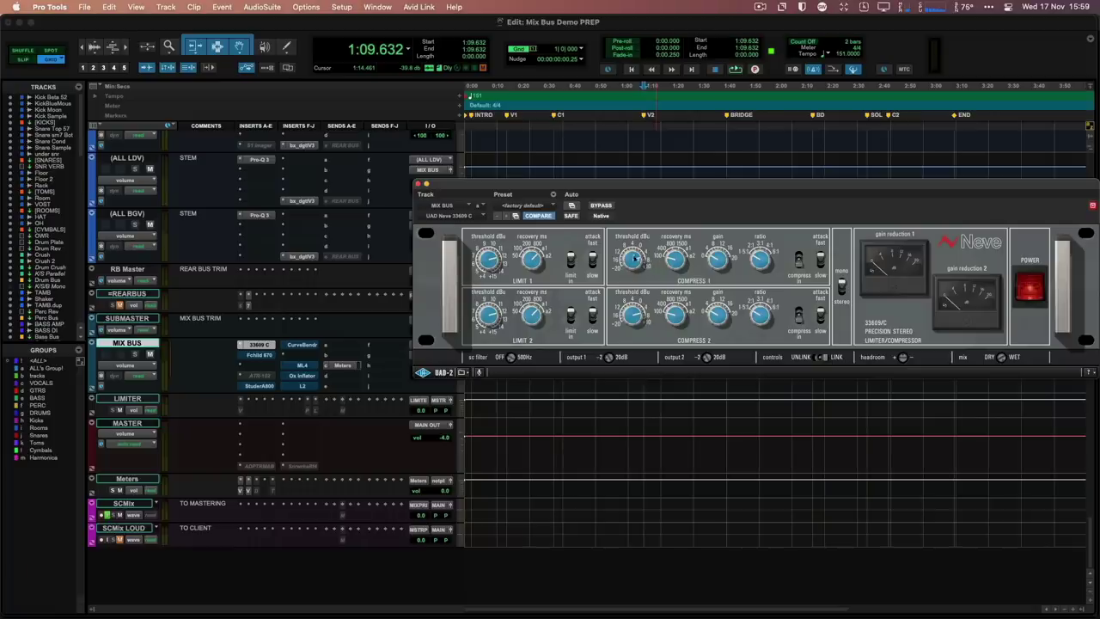
left_click(1030, 291)
key("space")
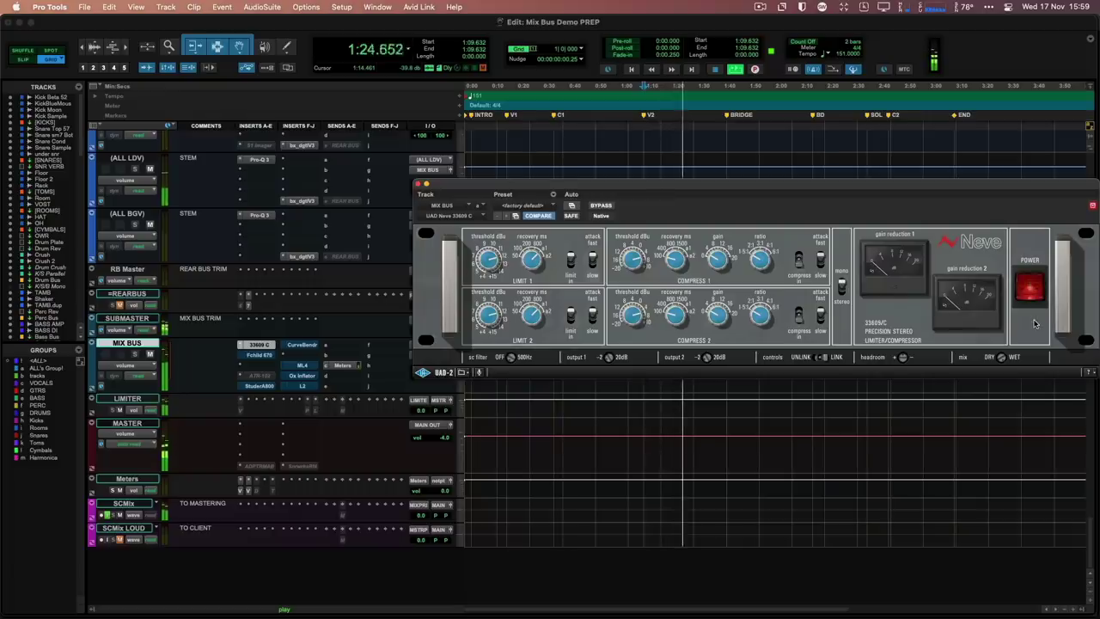
key("space")
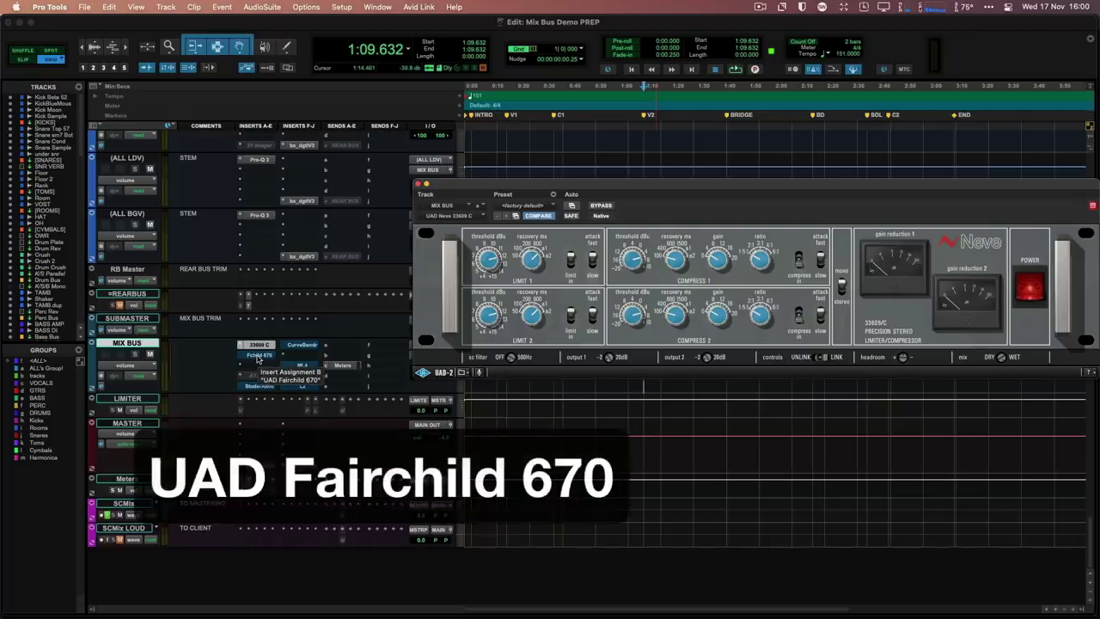
left_click(258, 355)
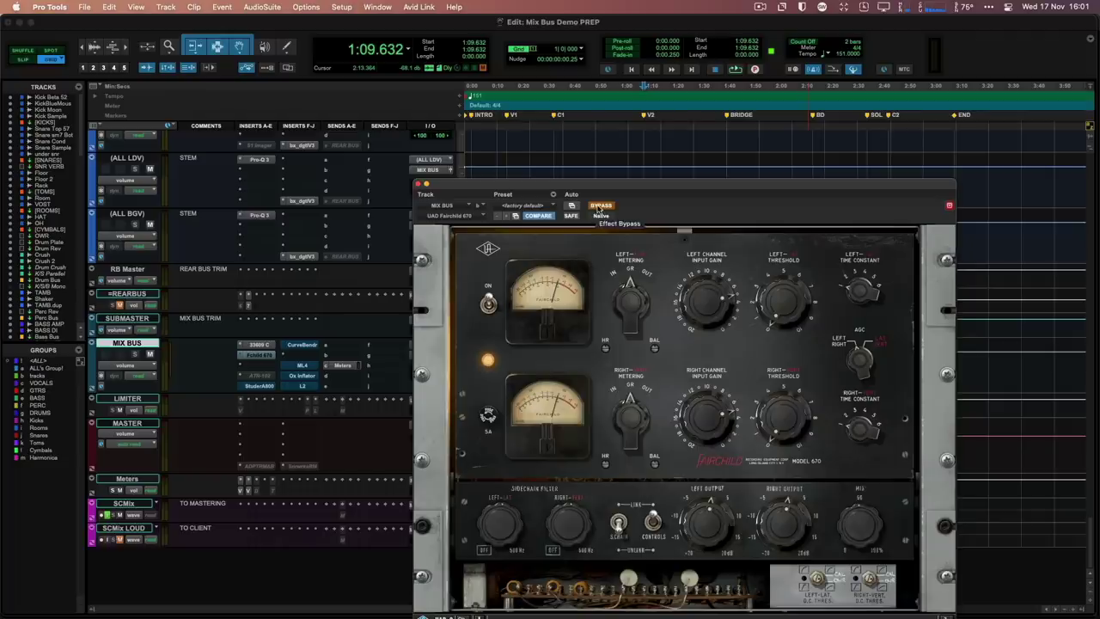
left_click(252, 351, "super")
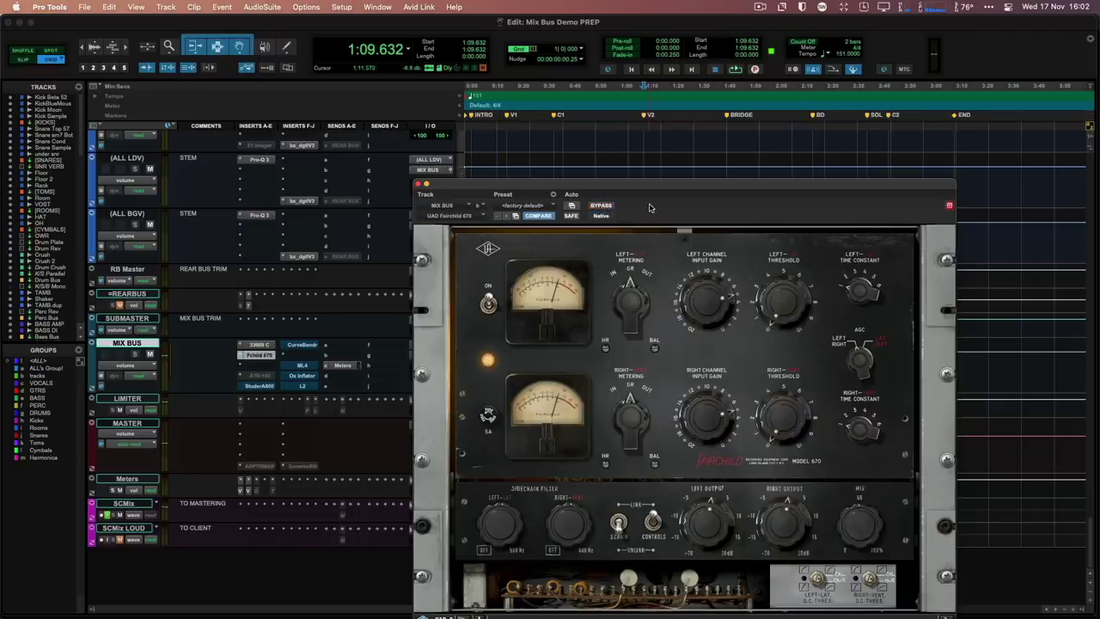
left_click(489, 311)
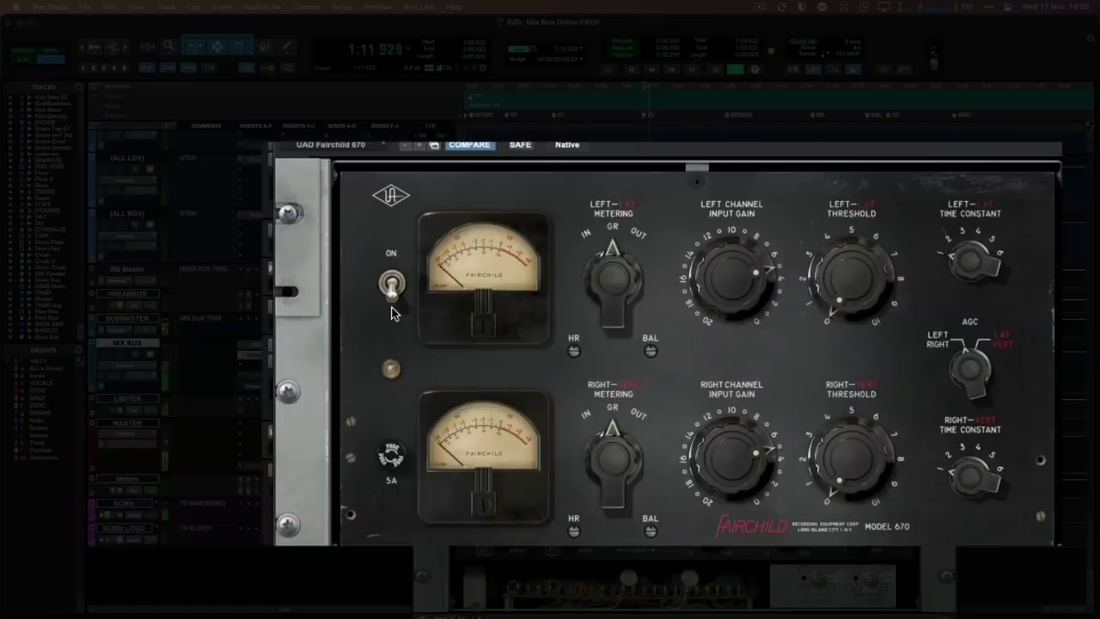
left_click(393, 291)
left_click(391, 286)
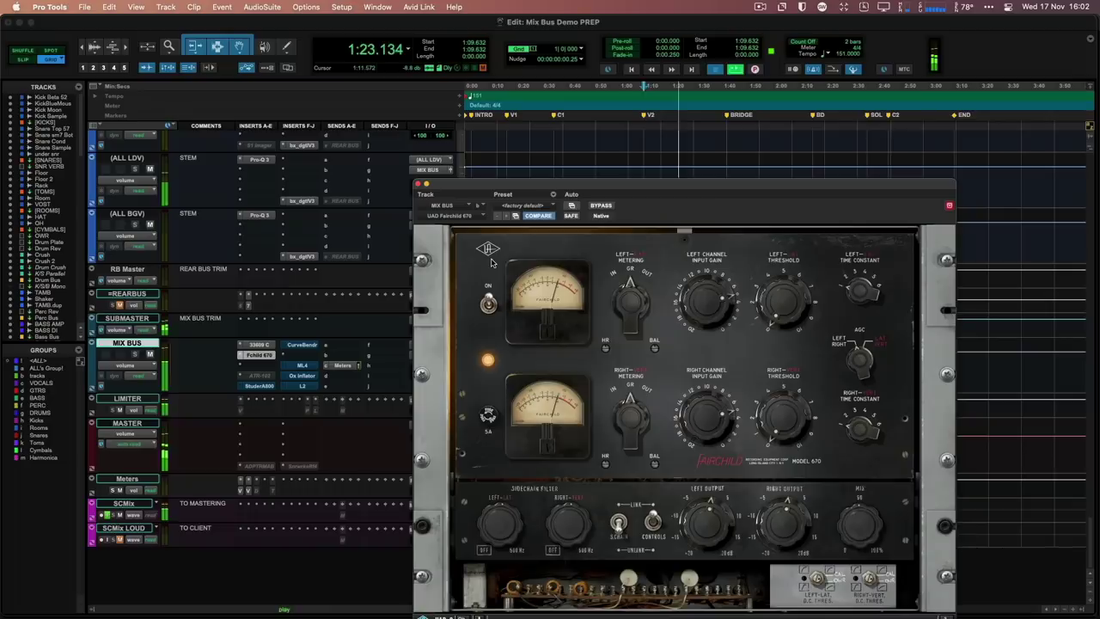
key("space")
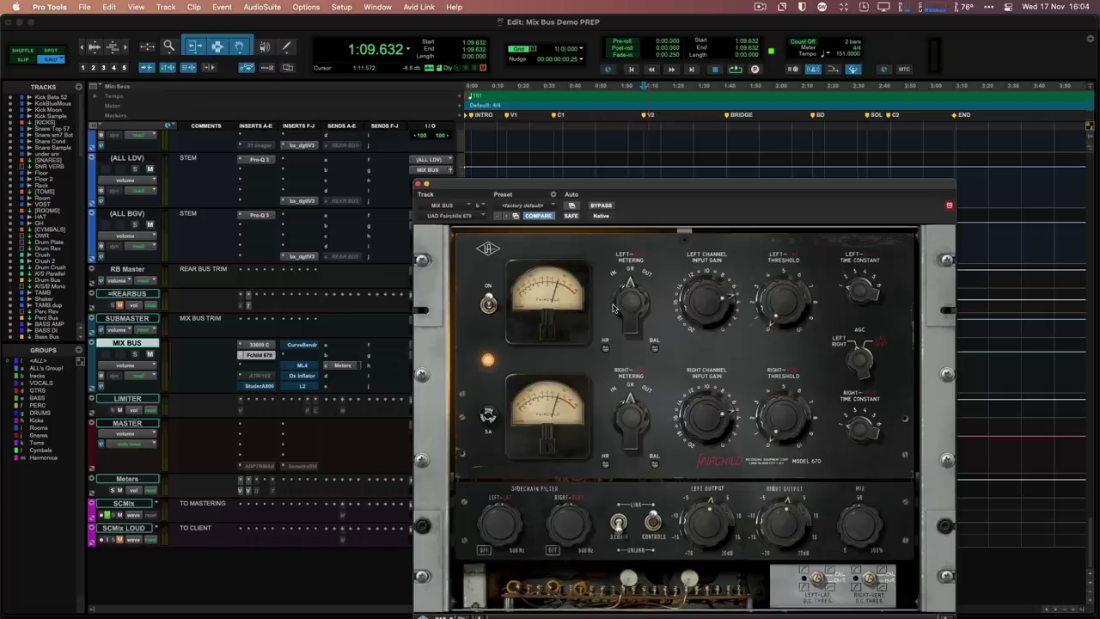
Close the Fairchild 670 plugin window.
left_click(418, 184)
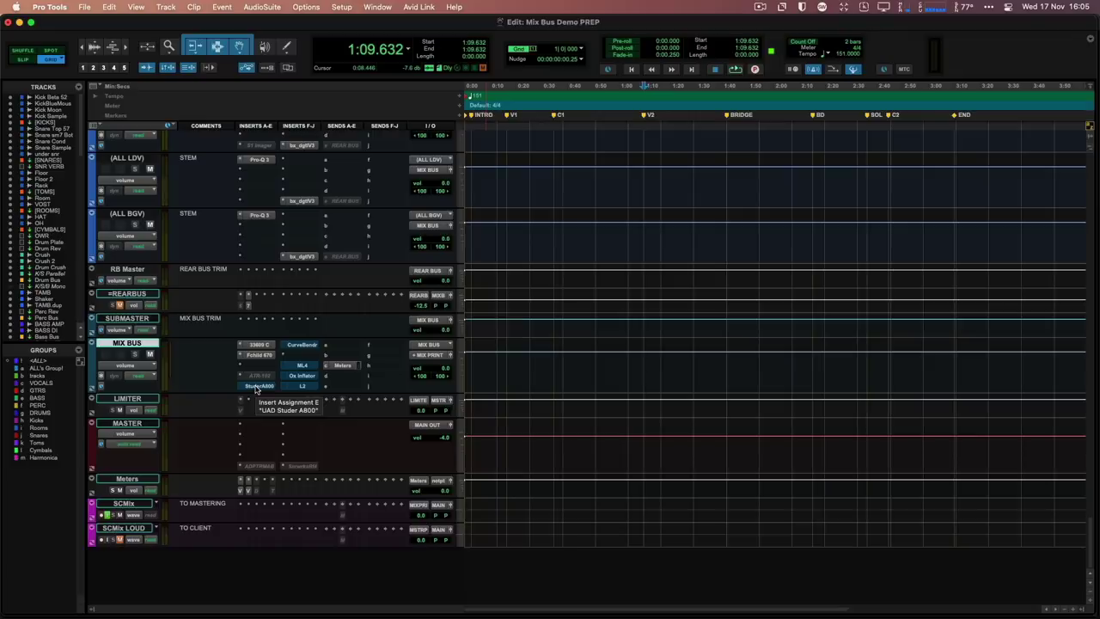
Open the Ampex ATR-102, move its window higher, and open the Studer A800 too.
left_click(258, 376)
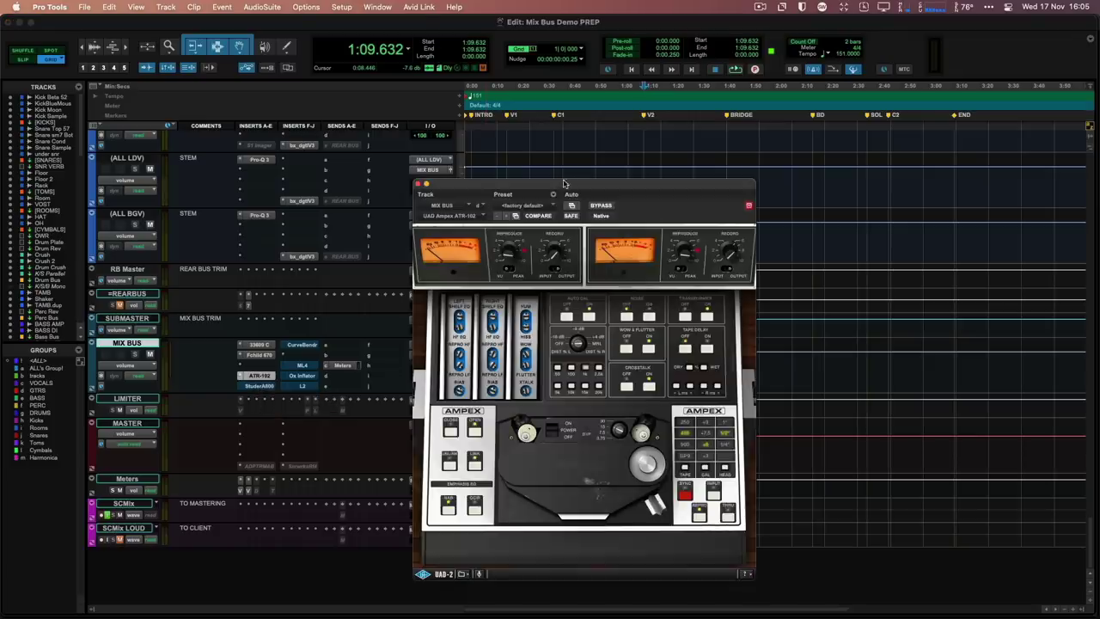
left_click_drag(565, 183, 555, 128)
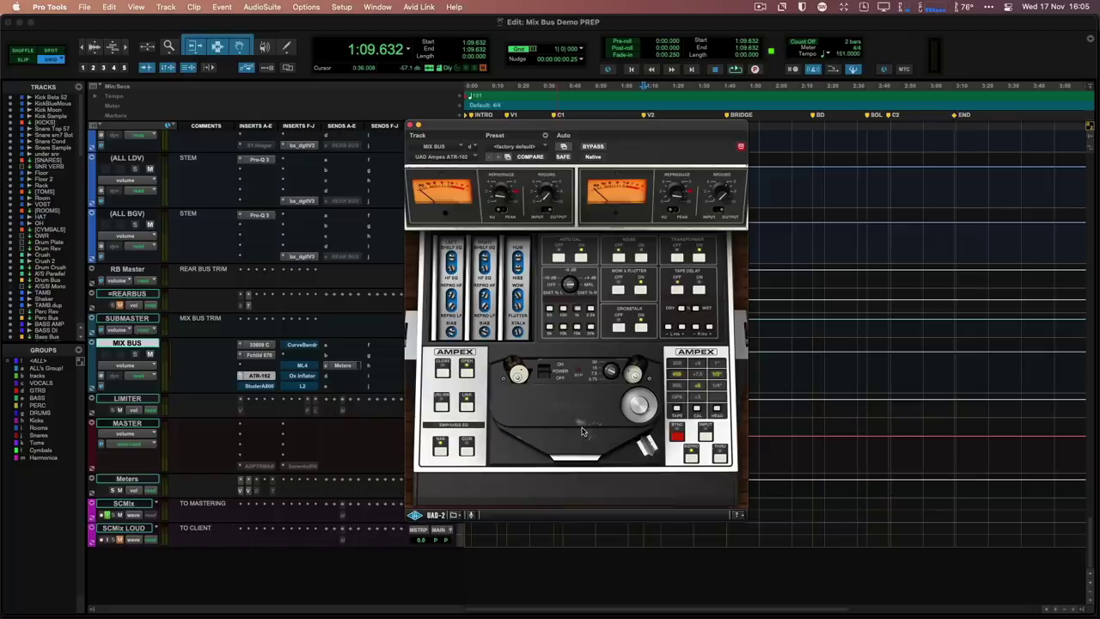
left_click(258, 385)
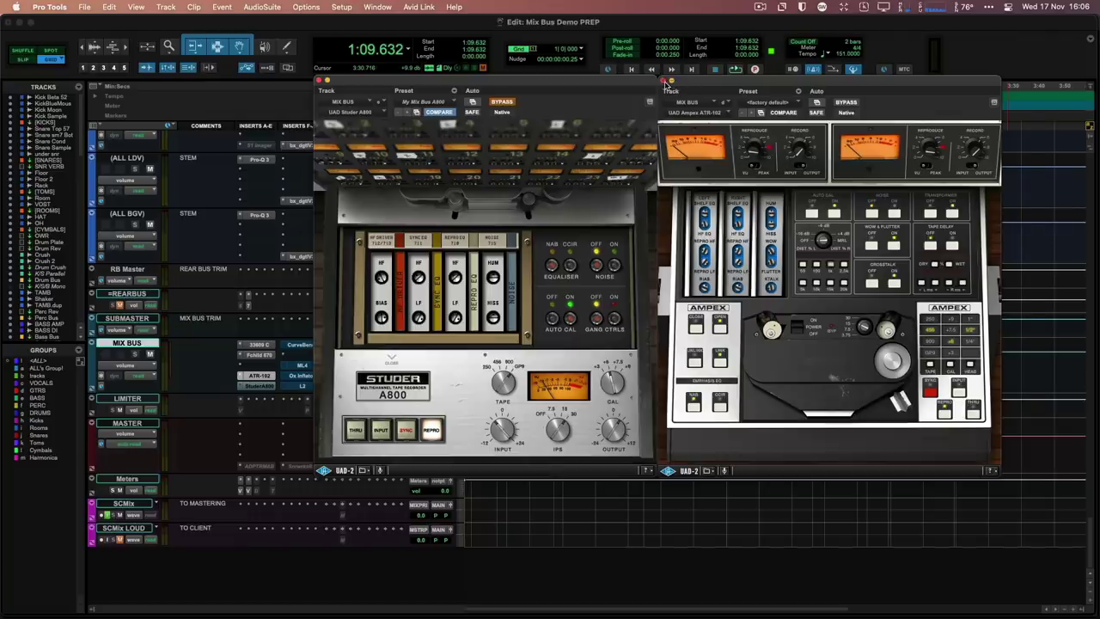
Close the Ampex ATR-102 plugin window.
left_click(664, 81)
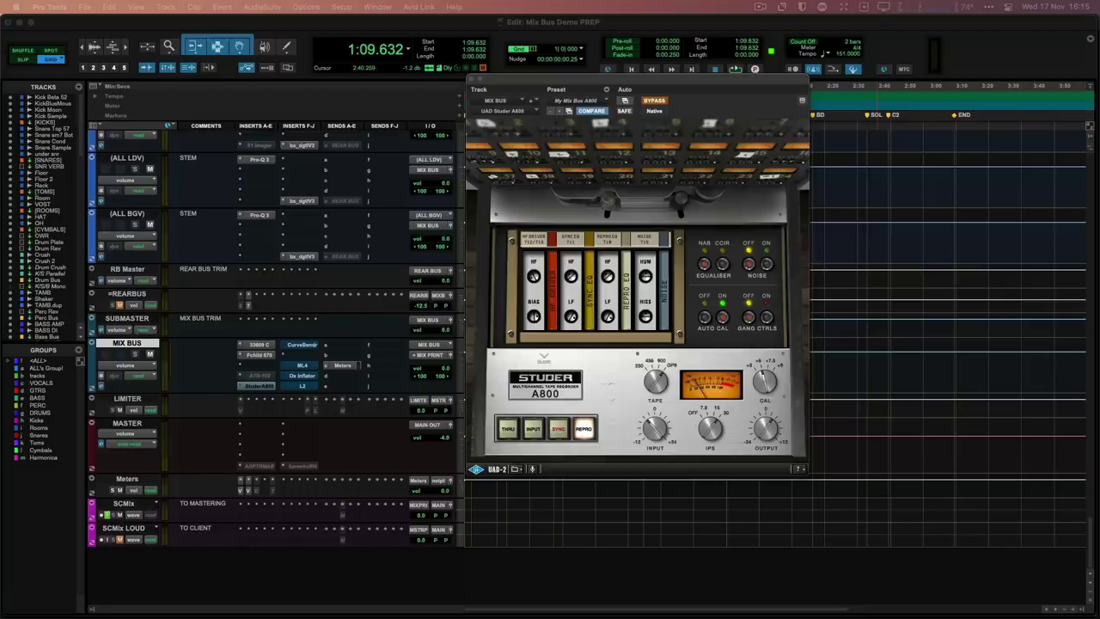
left_click(663, 100)
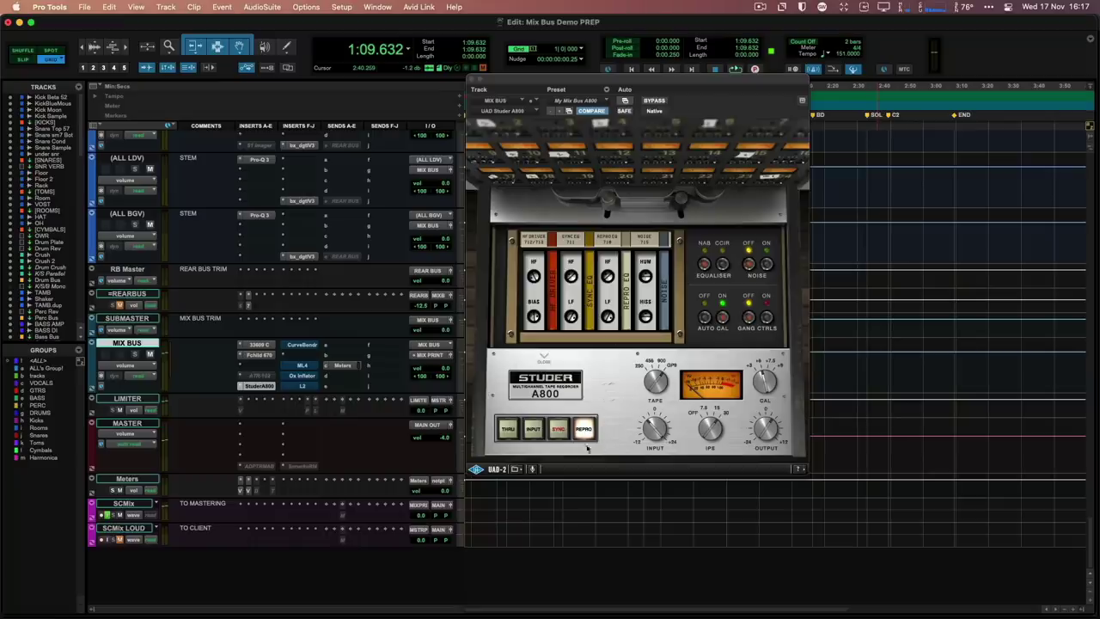
left_click(507, 431)
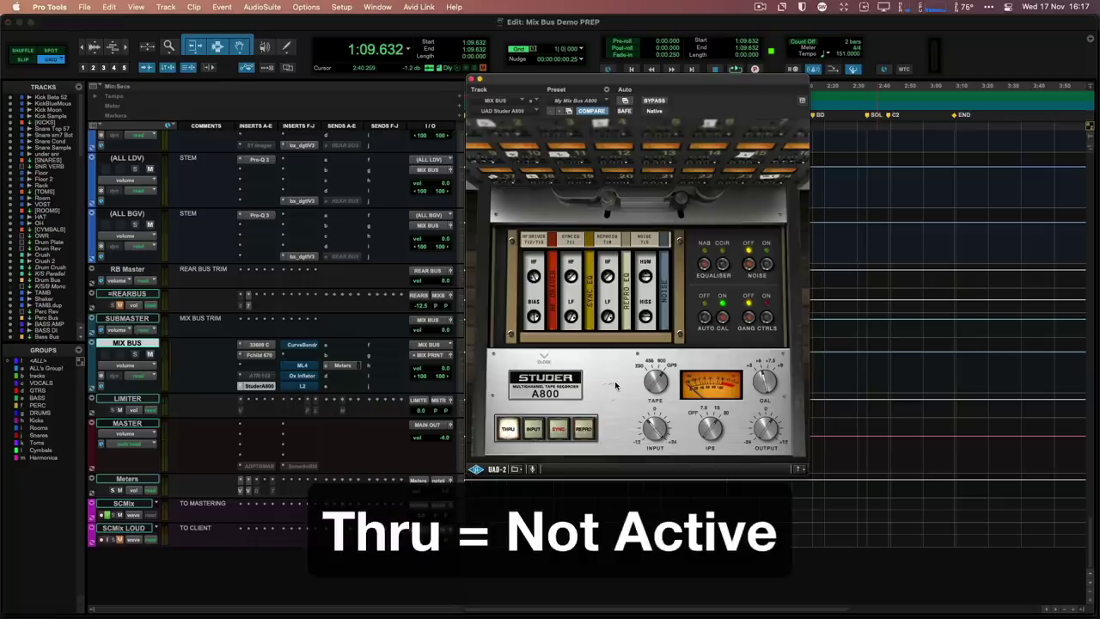
key("space")
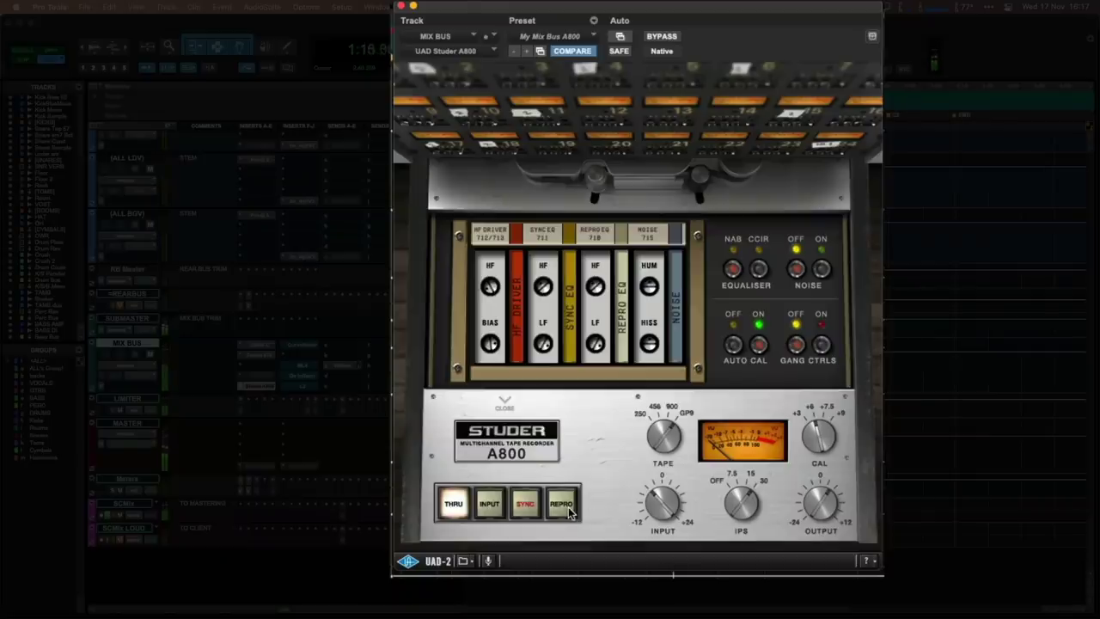
left_click(564, 507)
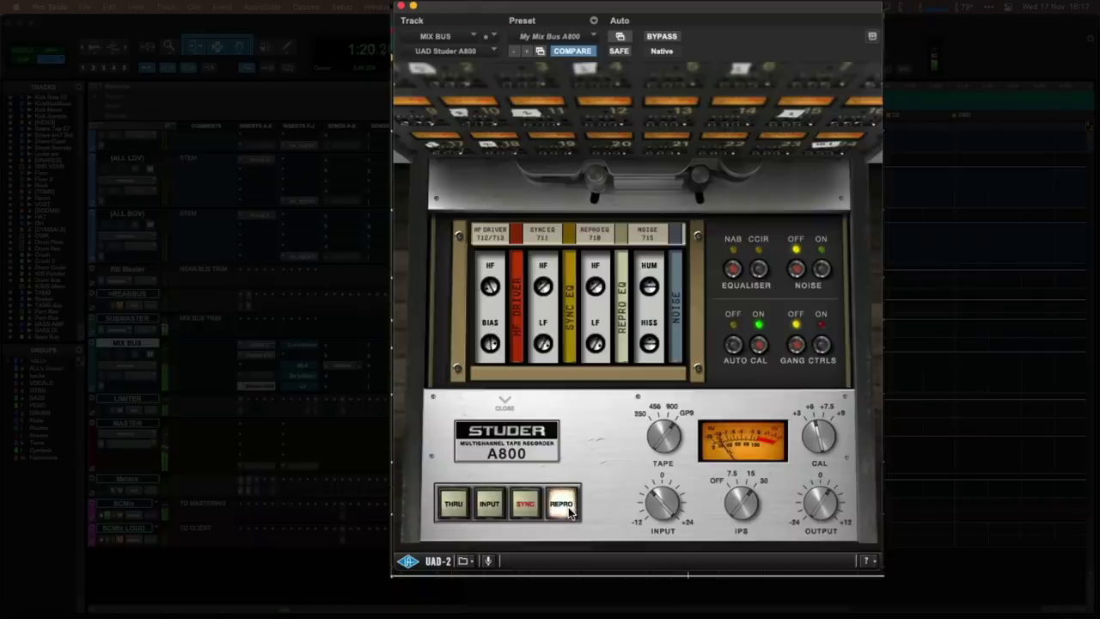
left_click(454, 508)
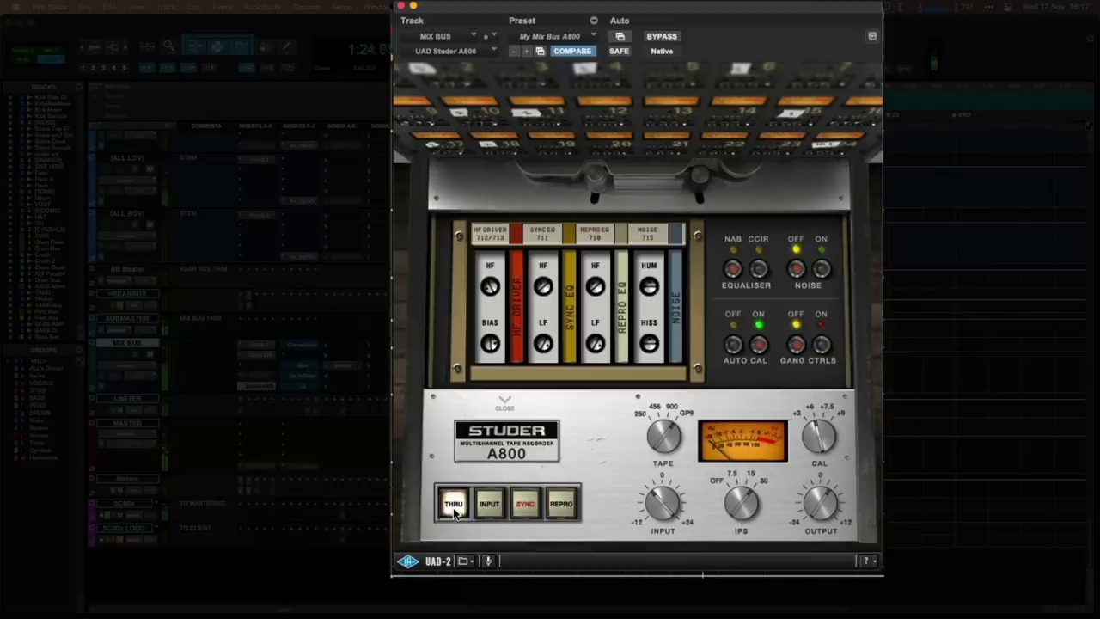
left_click(564, 513)
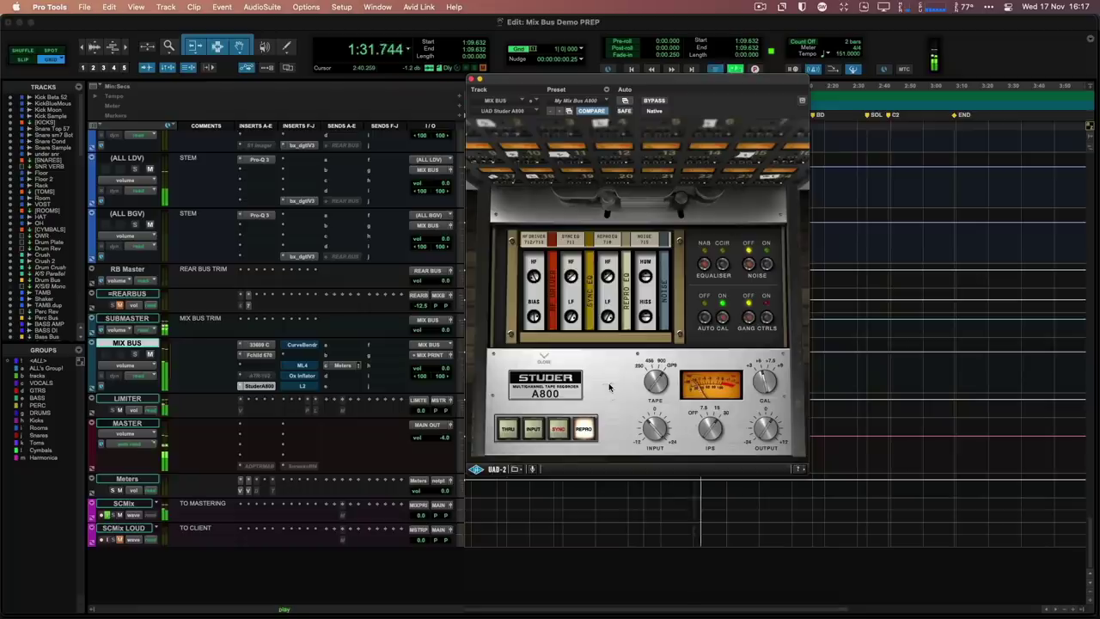
key("space")
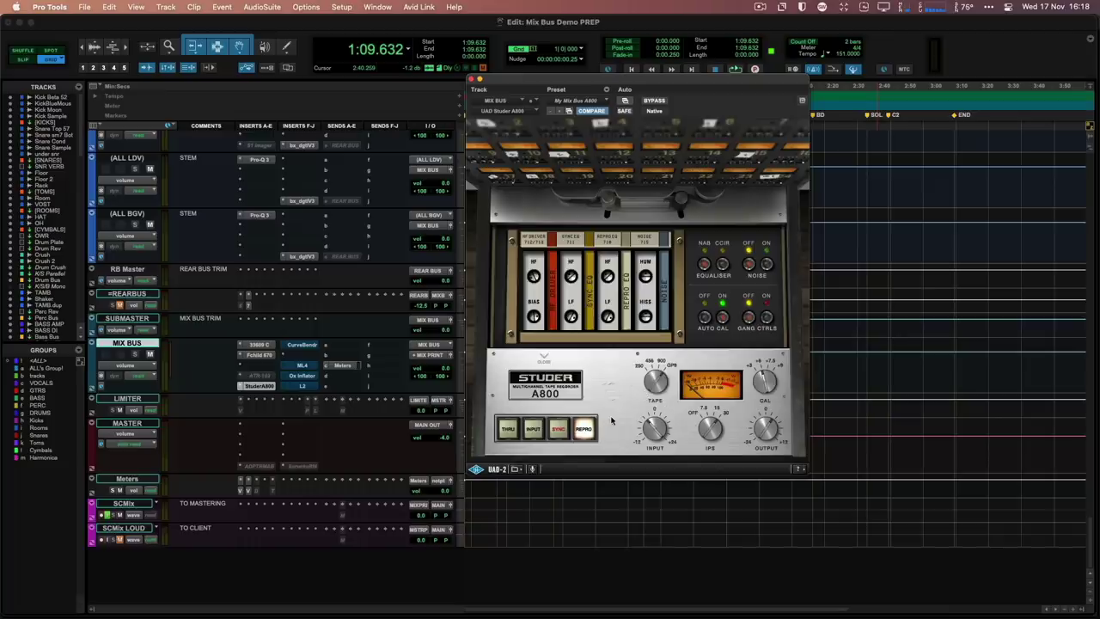
During playback, turn the Studer A800 tape formulation down from GP9 toward 900 and 456.
key("space")
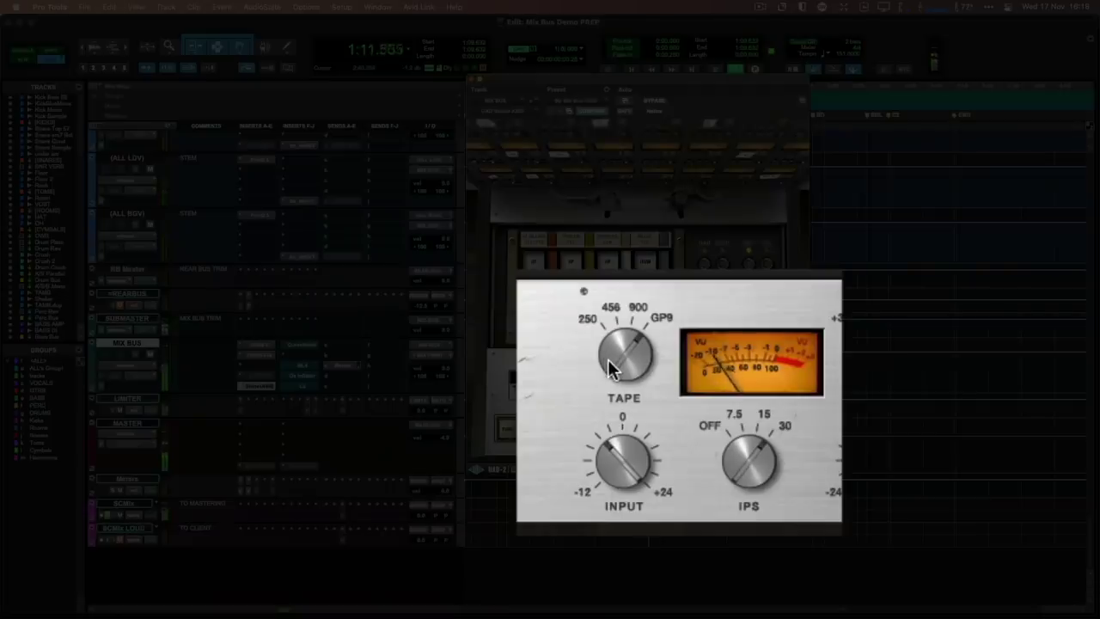
left_click_drag(608, 361, 603, 414)
left_click_drag(615, 354, 595, 420)
left_click_drag(628, 361, 573, 469)
key("space")
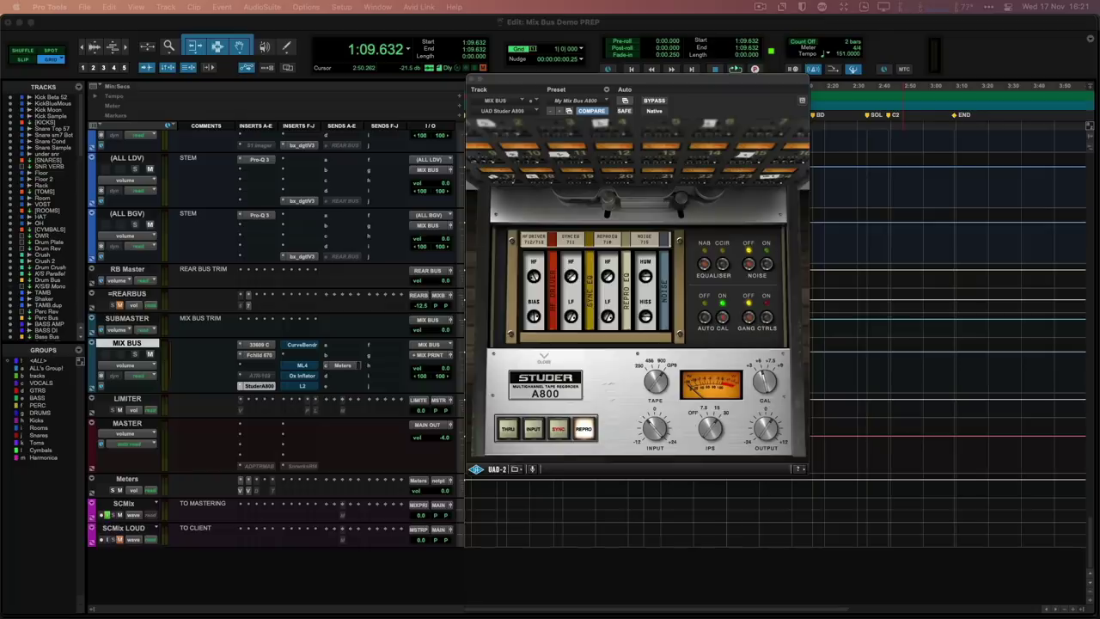
Close the Studer A800 window and show the Mix Bus Curve Bender EQ at its factory default preset.
left_click(474, 83)
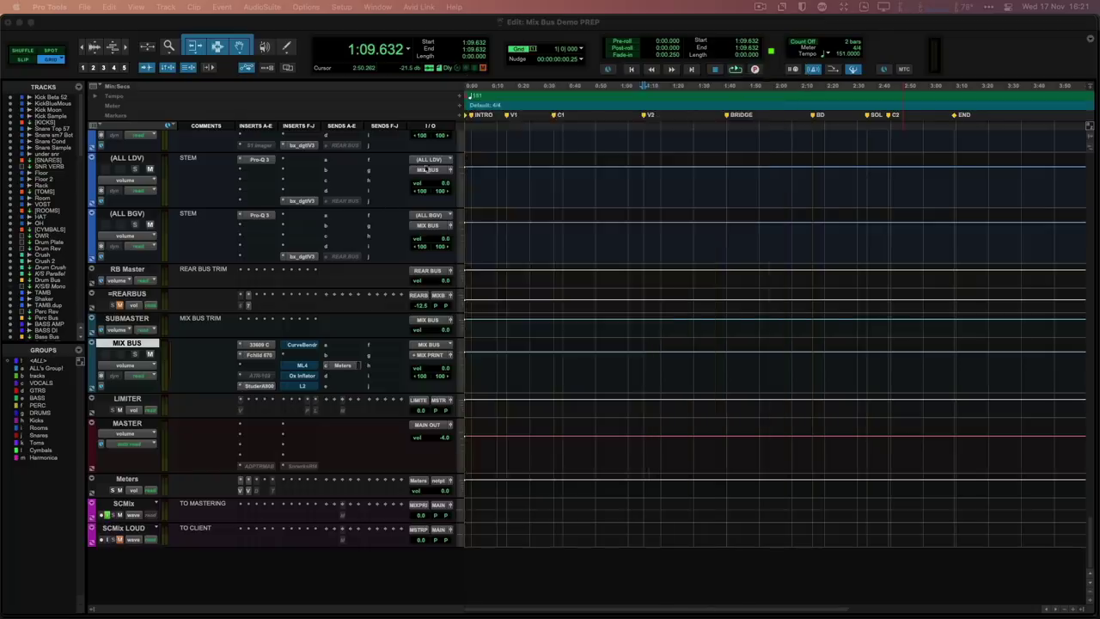
left_click(301, 344)
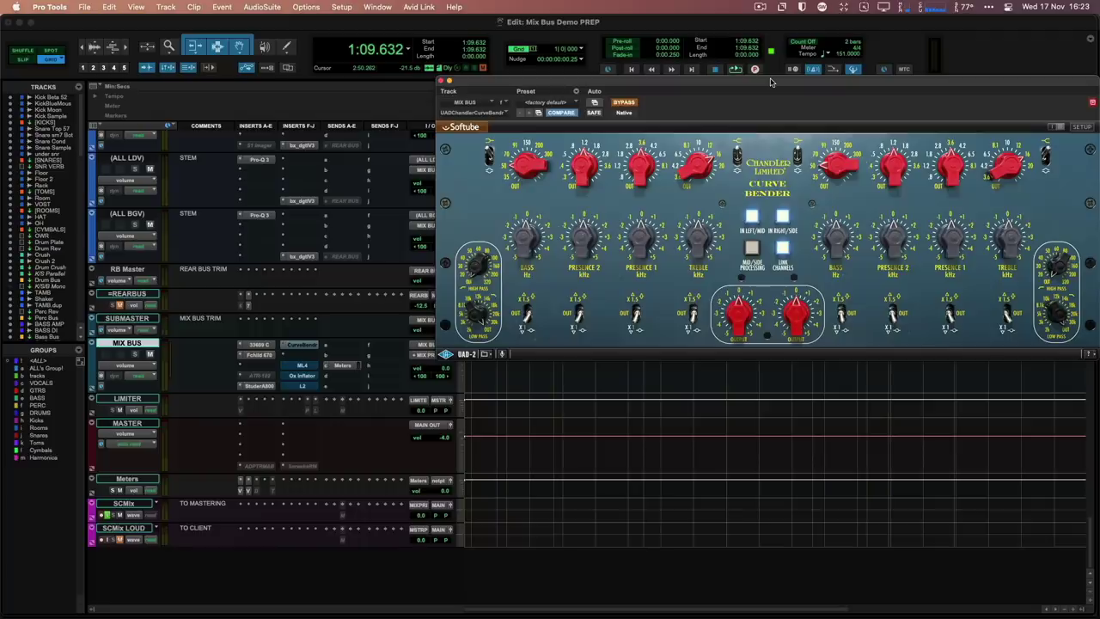
left_click(704, 106)
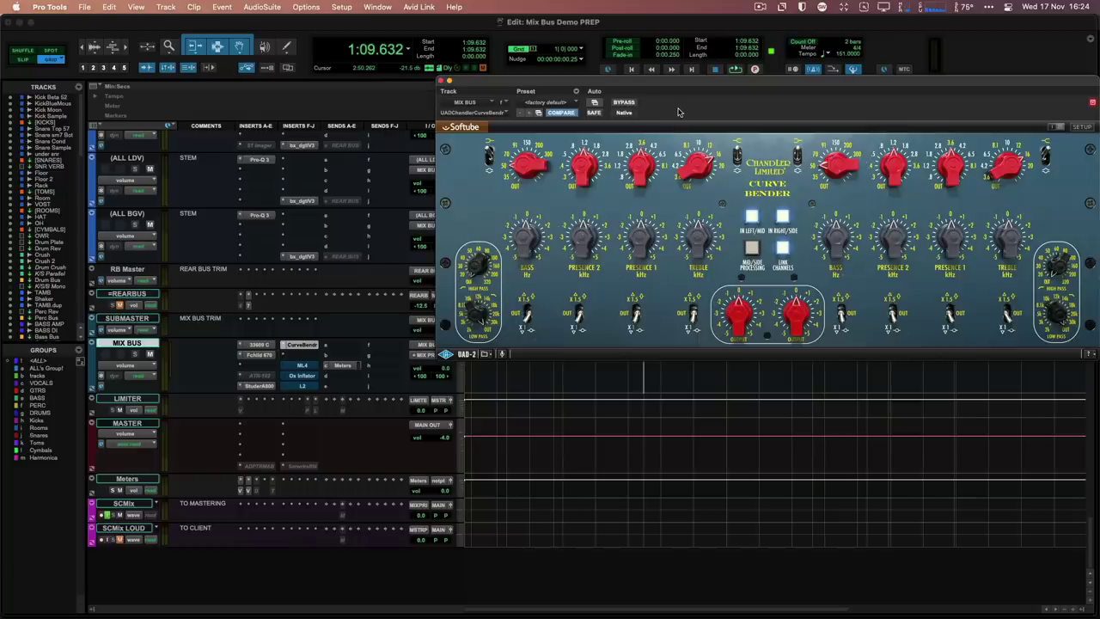
mouse_move(647, 157)
key("space")
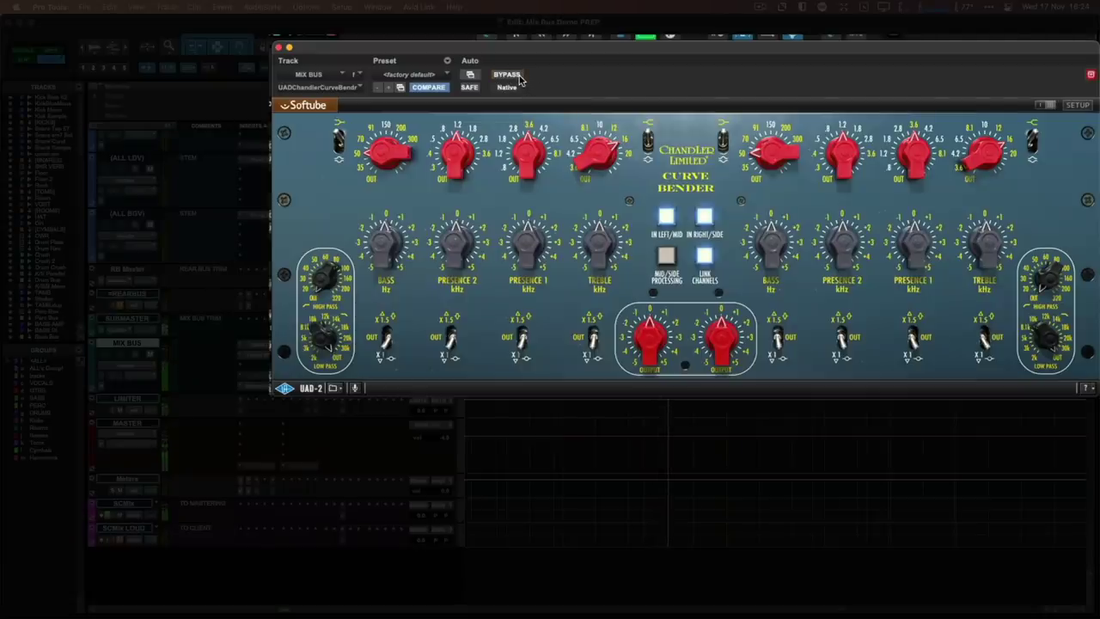
left_click(519, 77)
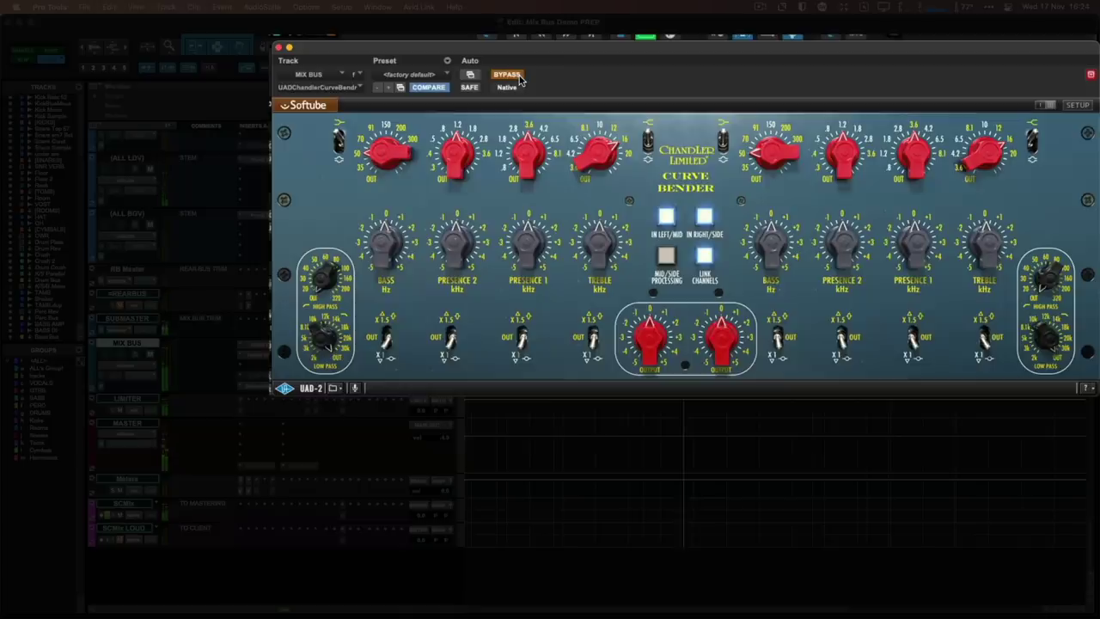
left_click(519, 77)
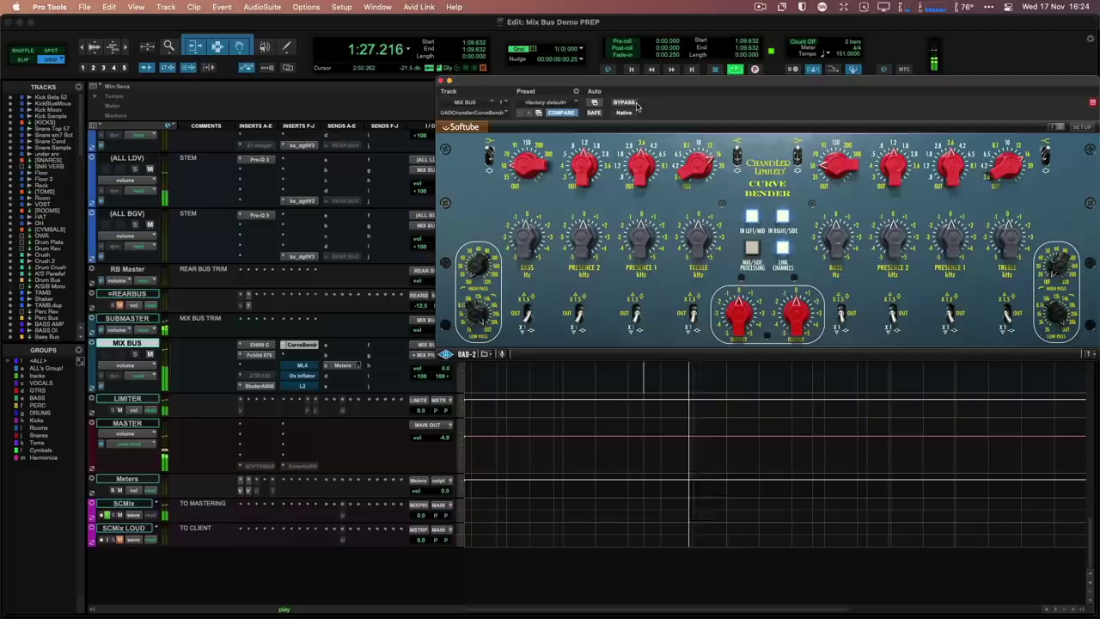
key("space")
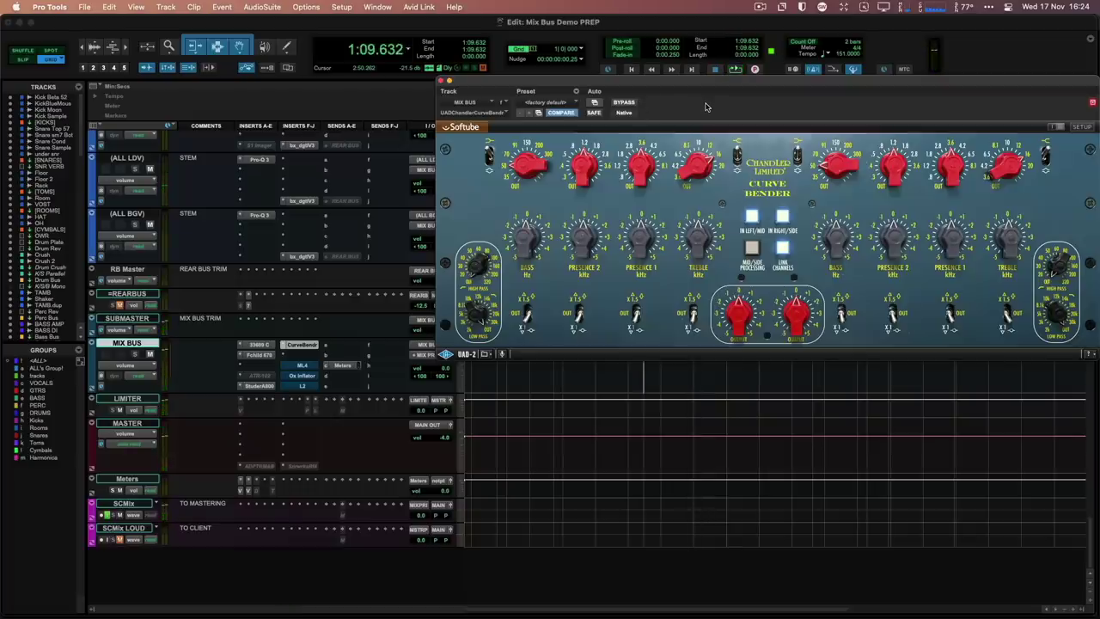
Swap the Curve Bender for the Mix Bus ML4000, showing crossovers at 105, 385 and 7950 Hz.
left_click(440, 81)
left_click(301, 365)
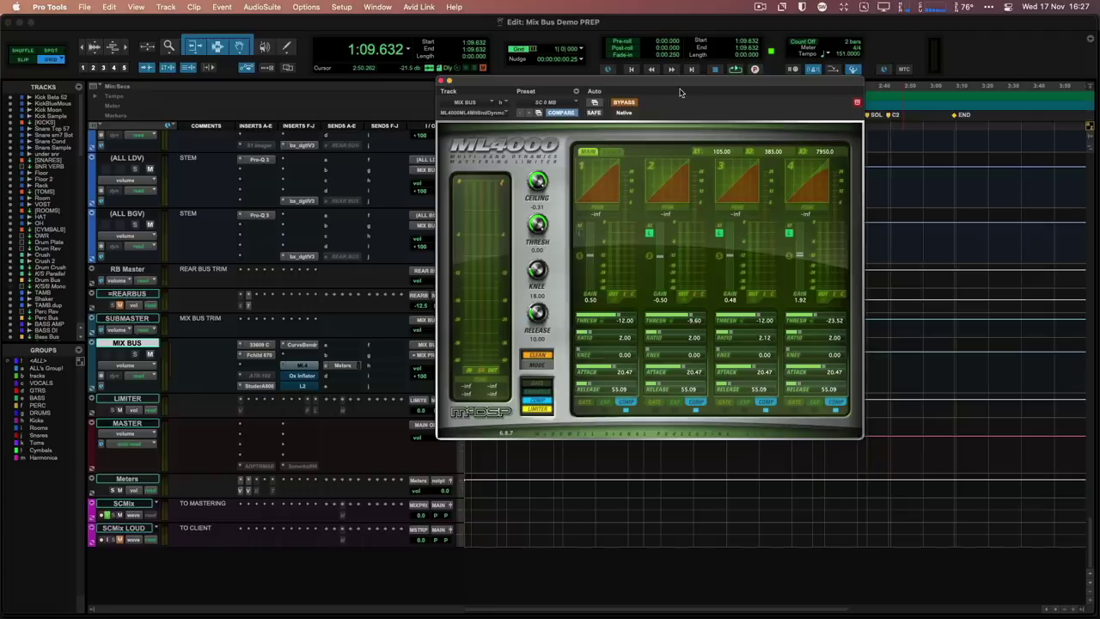
left_click(617, 152)
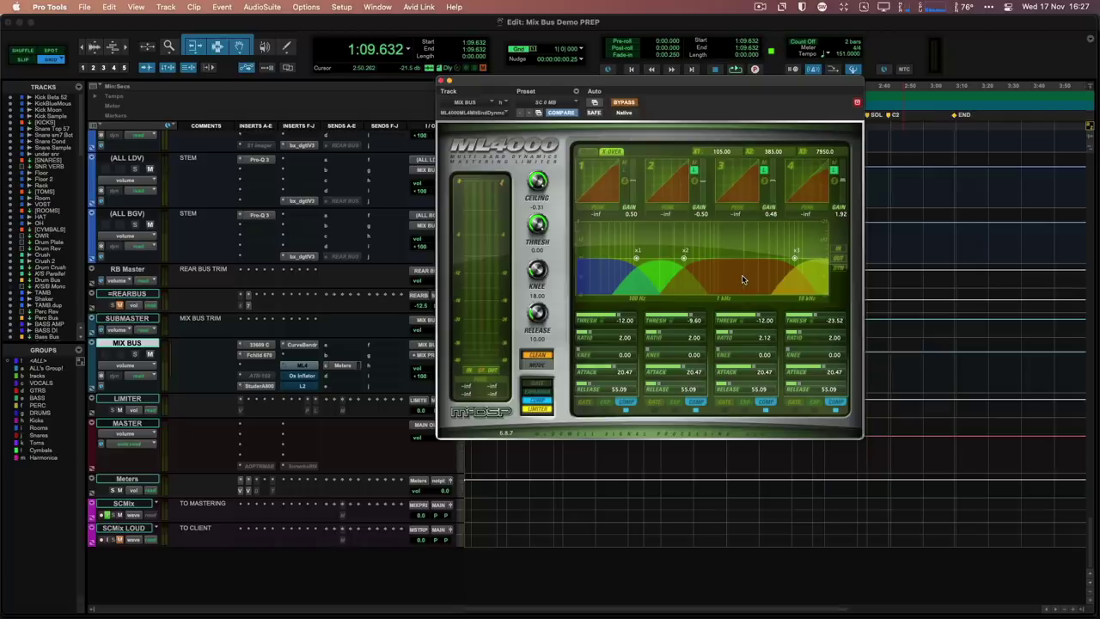
left_click(630, 103)
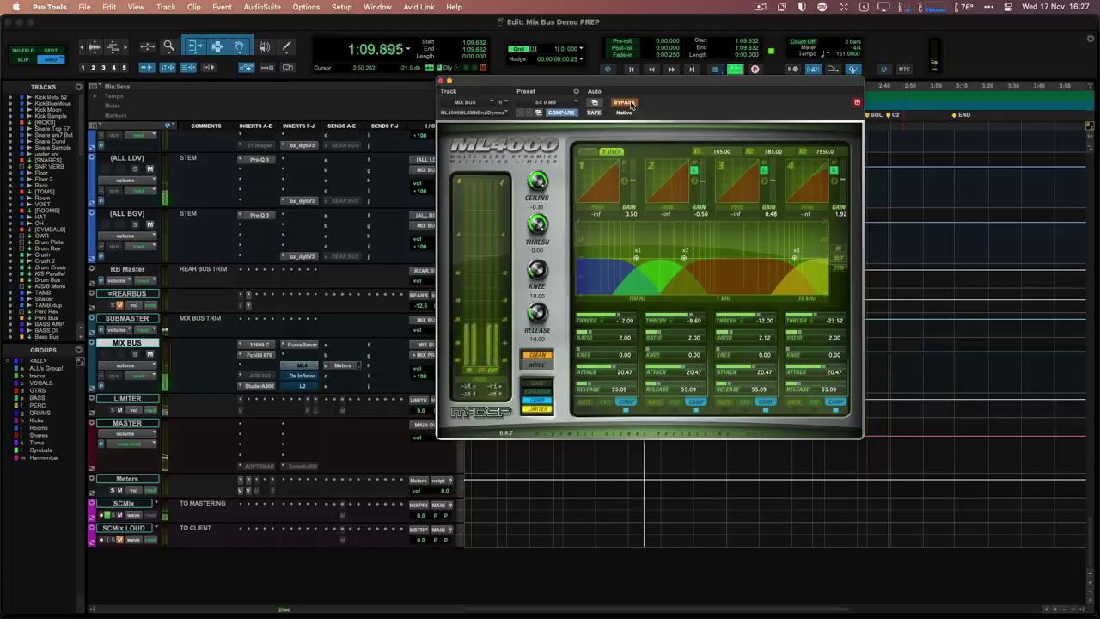
key("space")
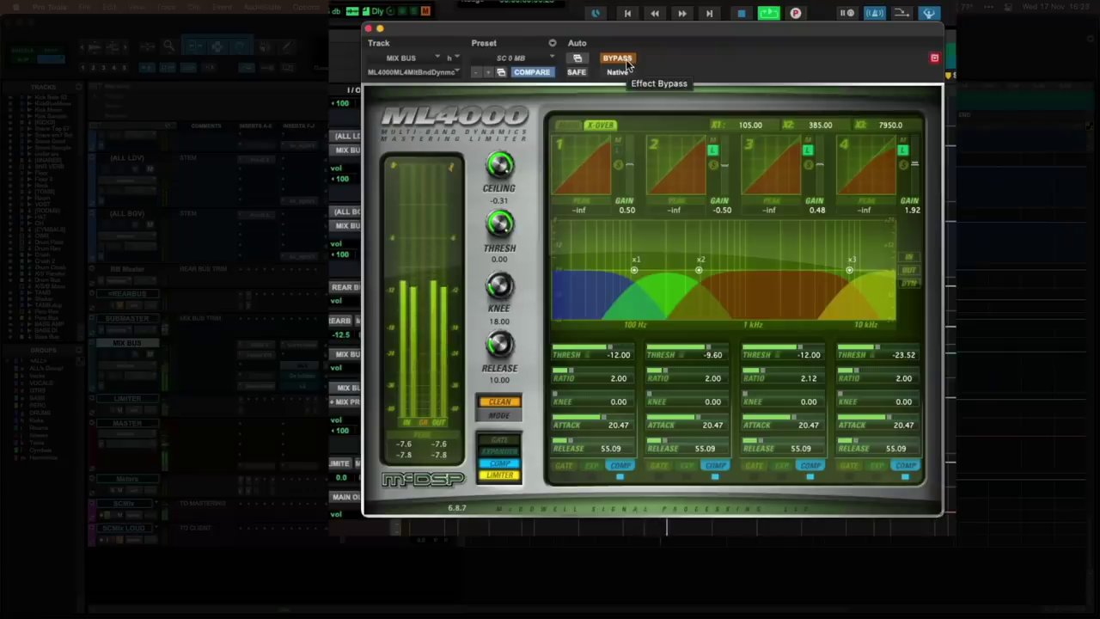
left_click(627, 61)
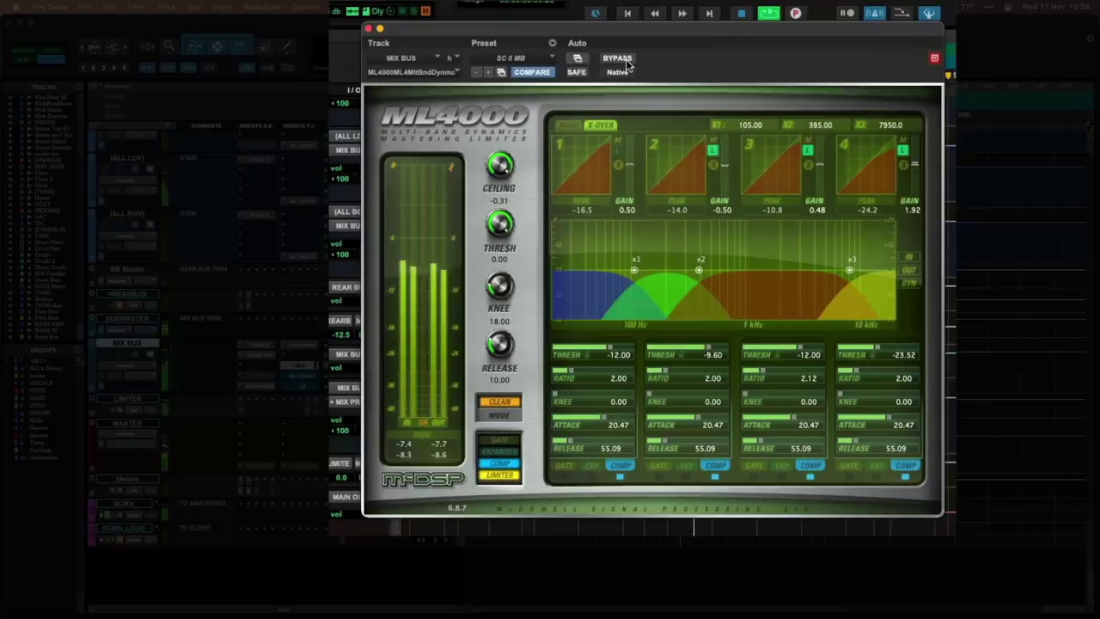
left_click(625, 60)
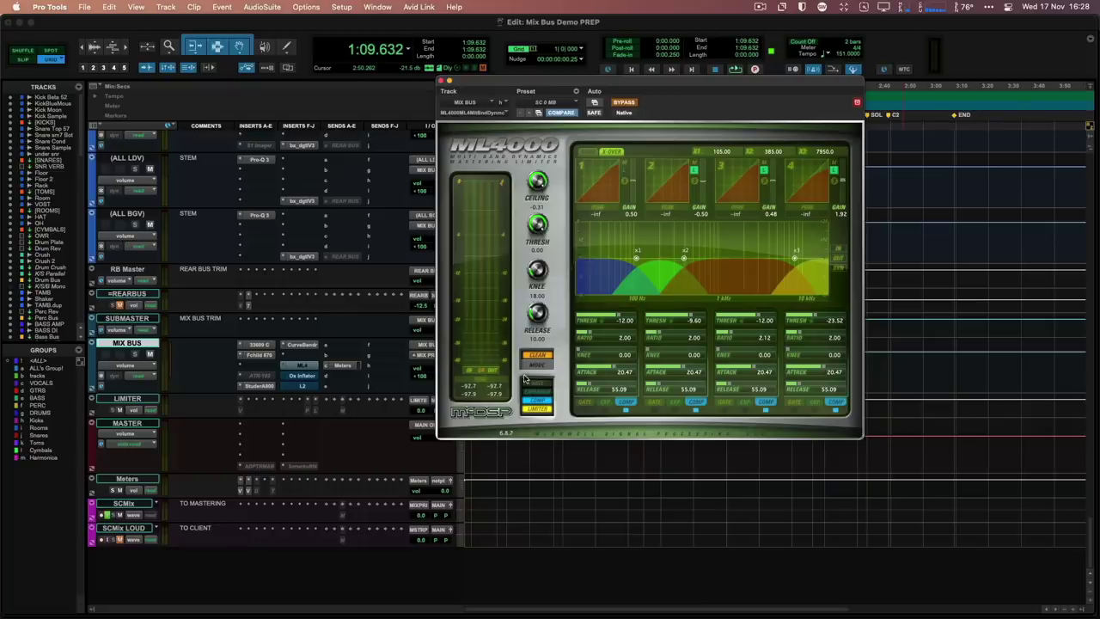
Flip the ML4000 between its per-band gain and crossover views three times, then close it.
left_click(612, 151)
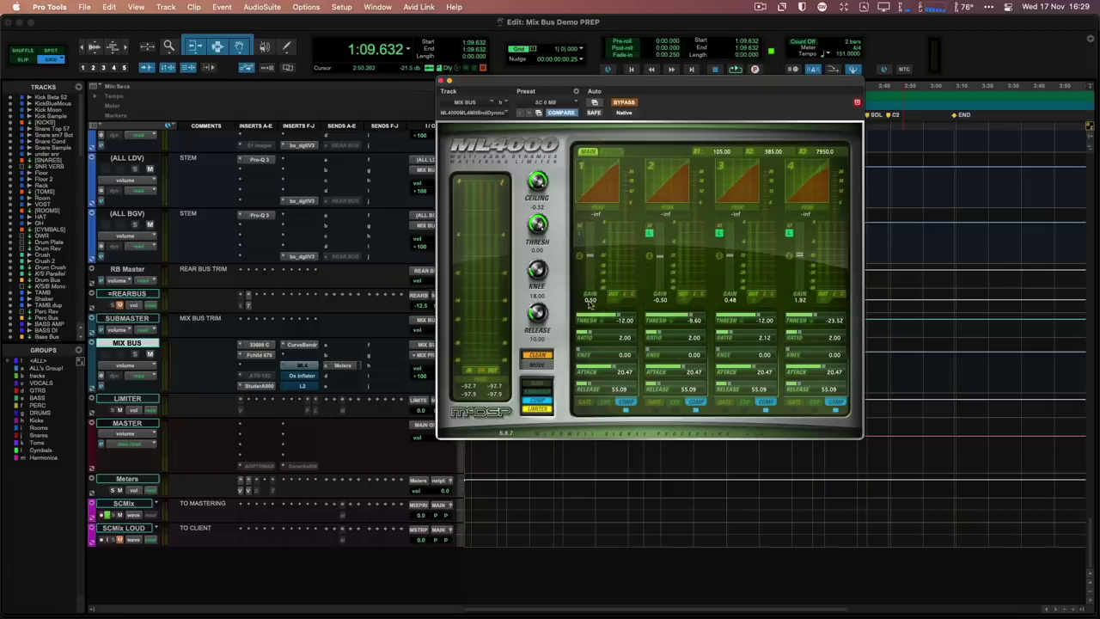
left_click(593, 305)
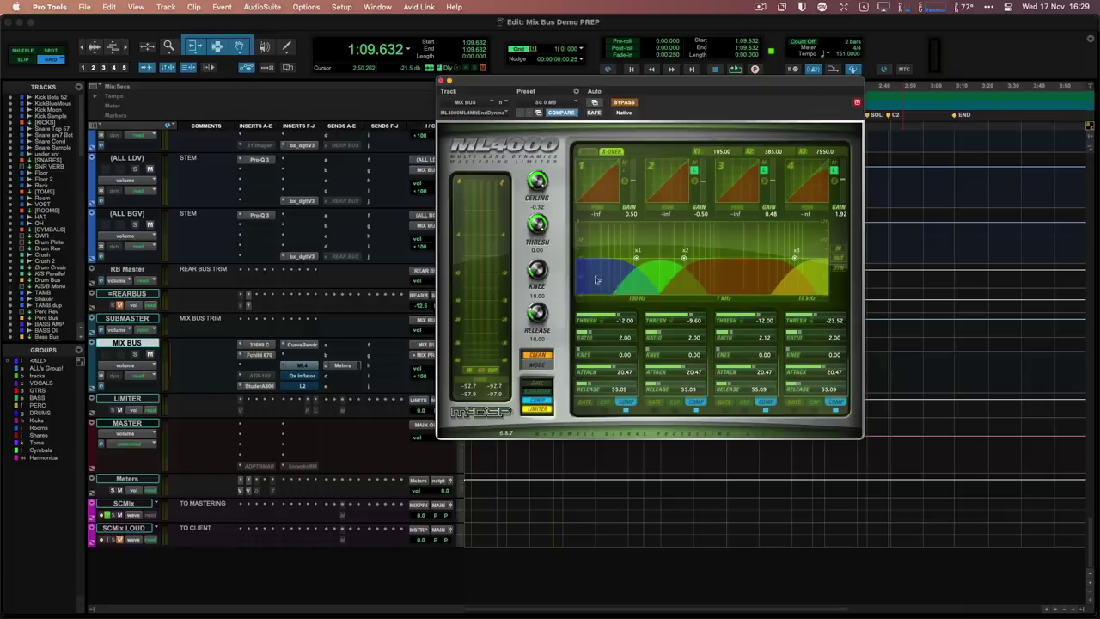
left_click(591, 154)
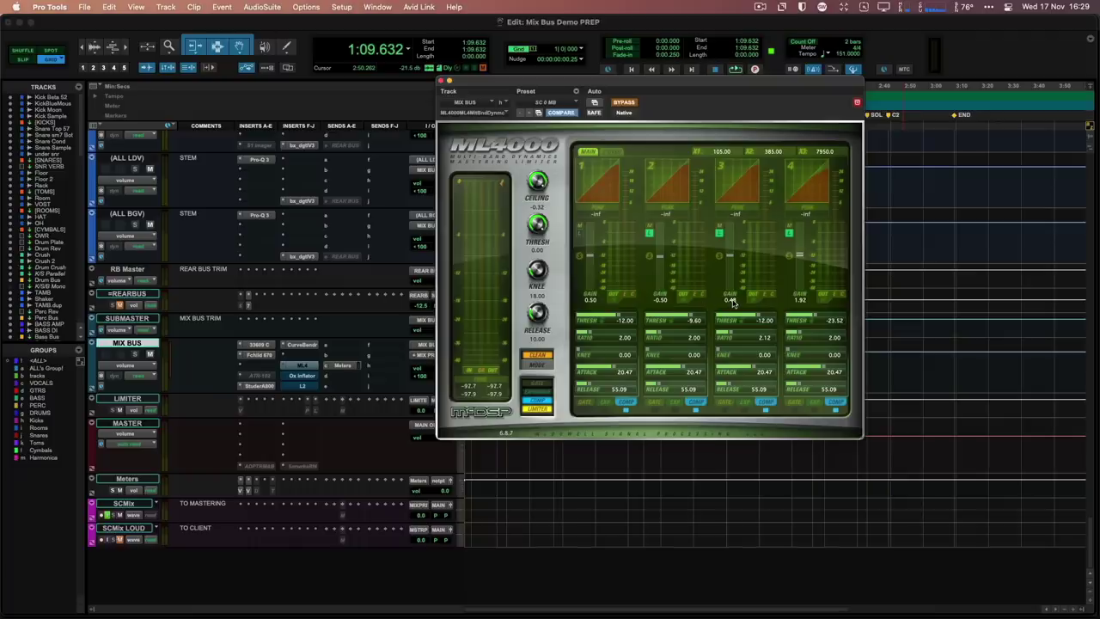
left_click(731, 301)
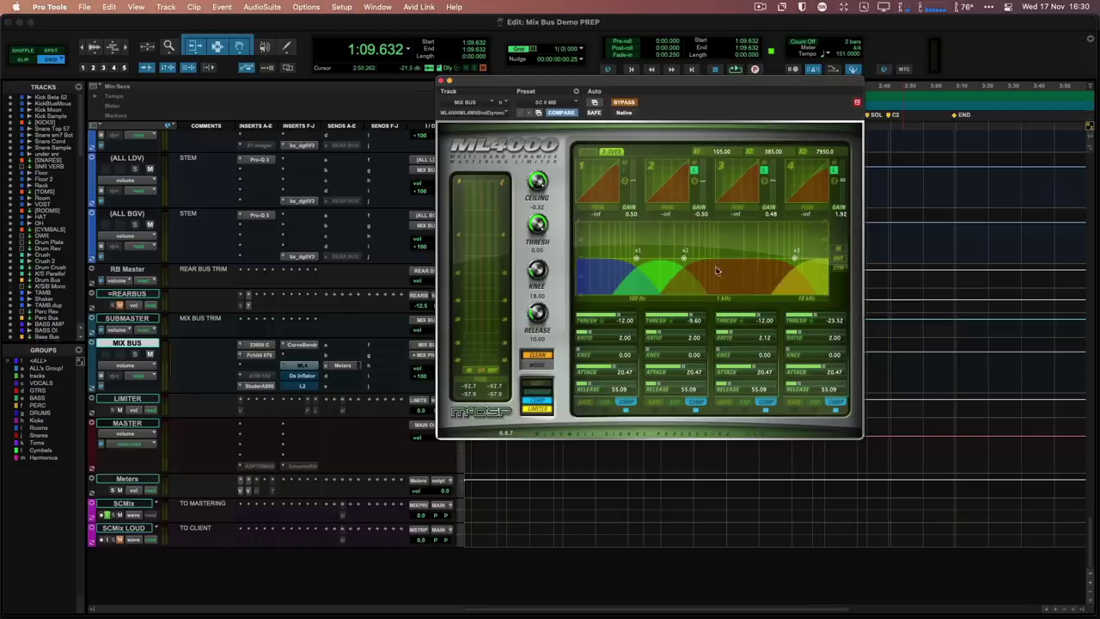
left_click(591, 155)
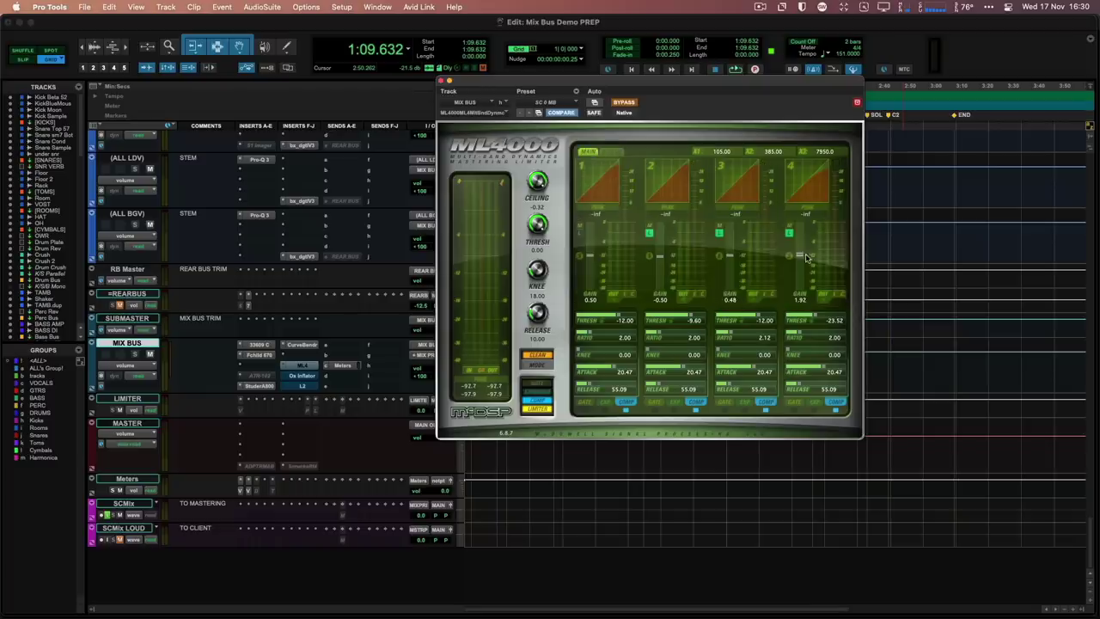
left_click(607, 156)
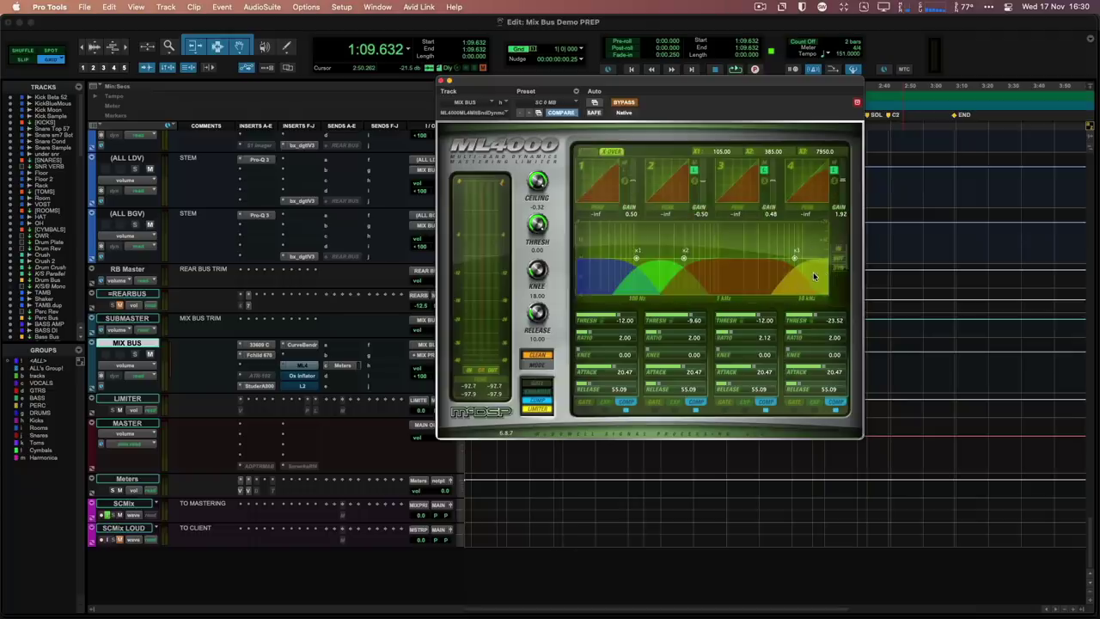
left_click(299, 365)
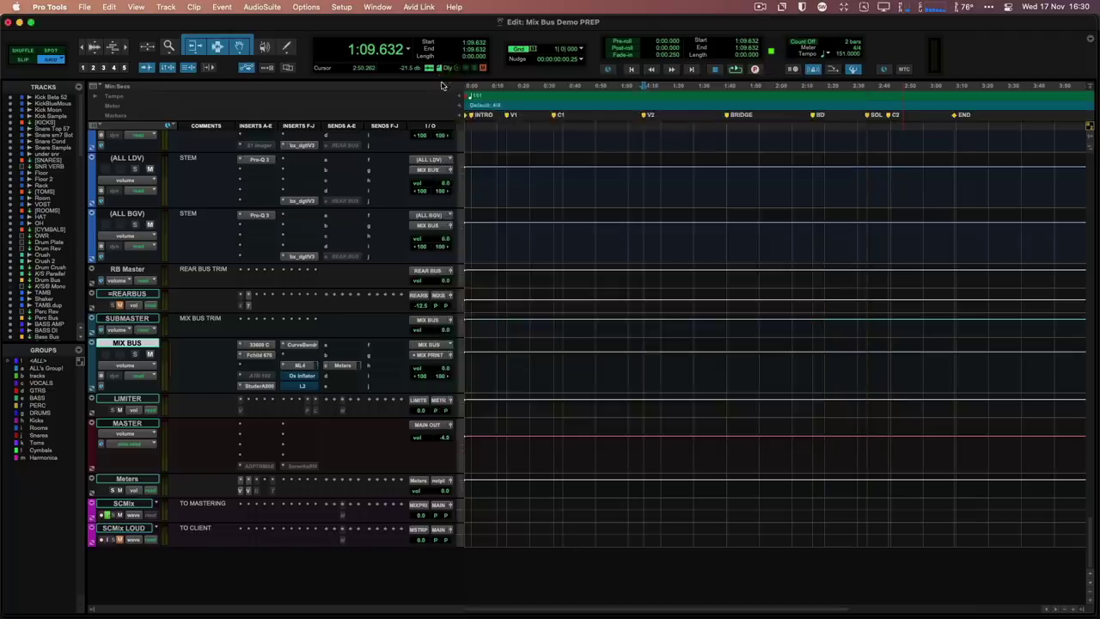
Open the Mix Bus Oxford Inflator and pull its Curve fader down to 0.
left_click(306, 377)
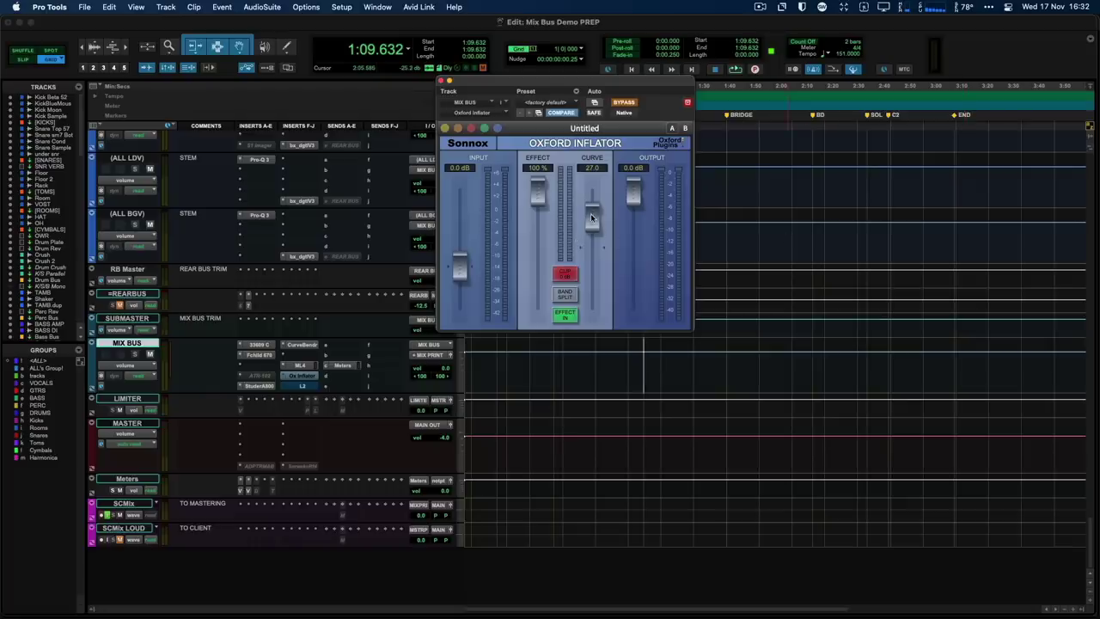
left_click_drag(591, 218, 590, 248)
mouse_move(591, 248)
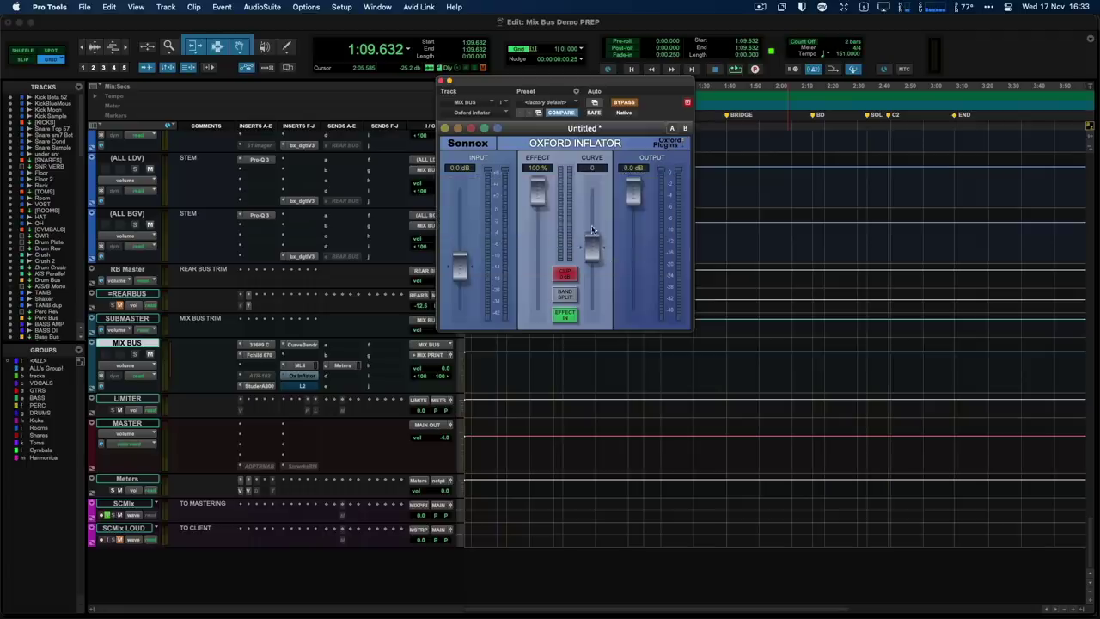
mouse_move(592, 216)
Lower the Inflator output to -4.50 dB and start mix playback.
left_click_drag(629, 201, 630, 240)
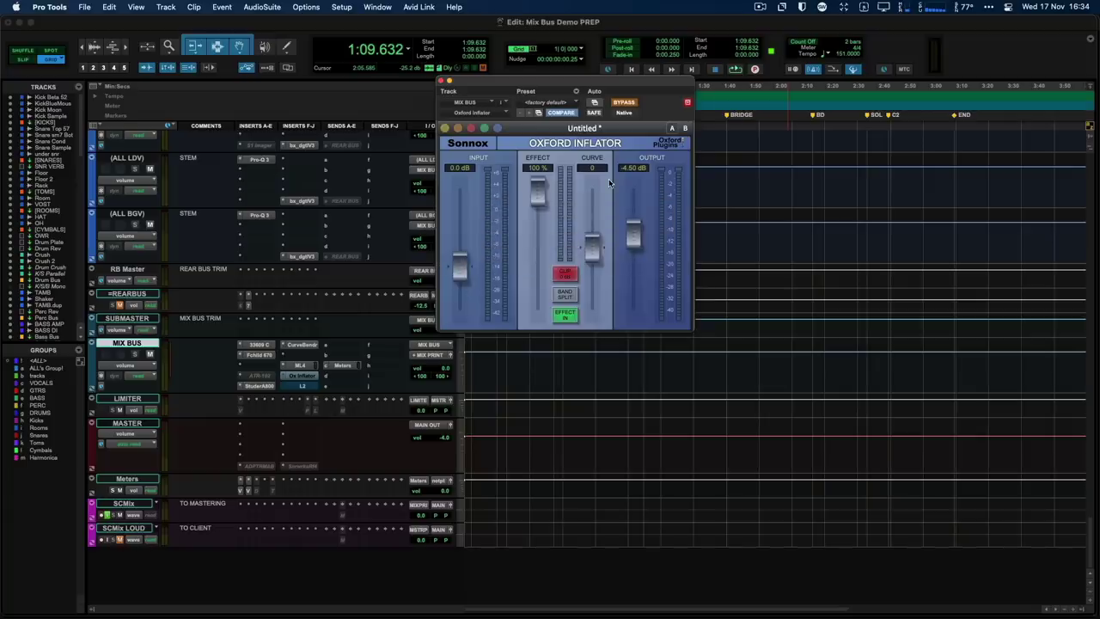
key("space")
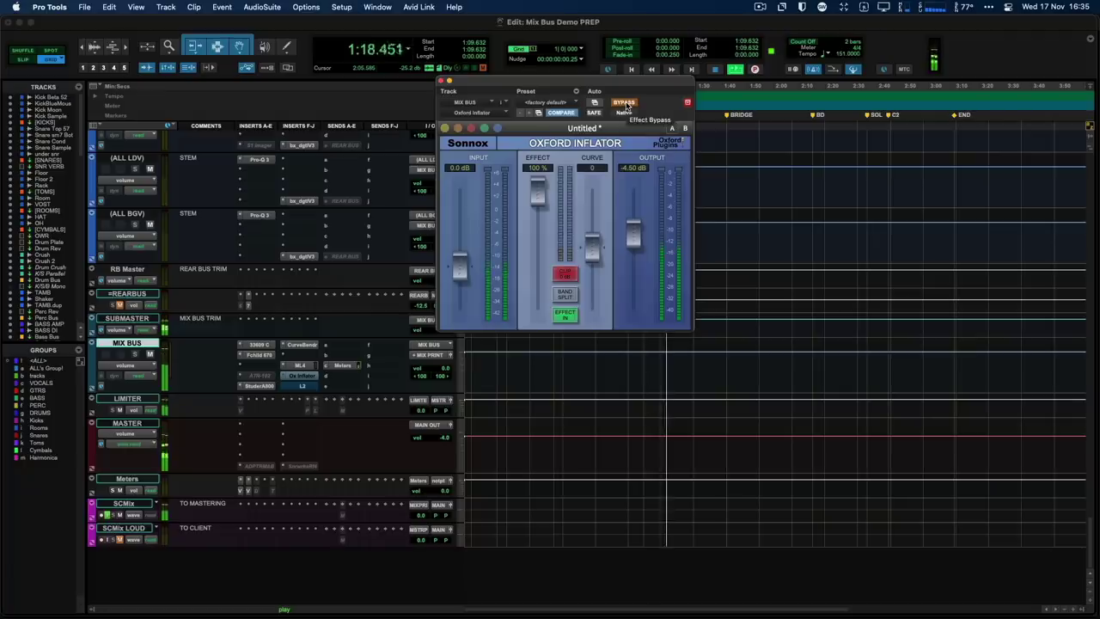
Disengage the Inflator's bypass during playback, then stop back at 1:09.632.
left_click(625, 103)
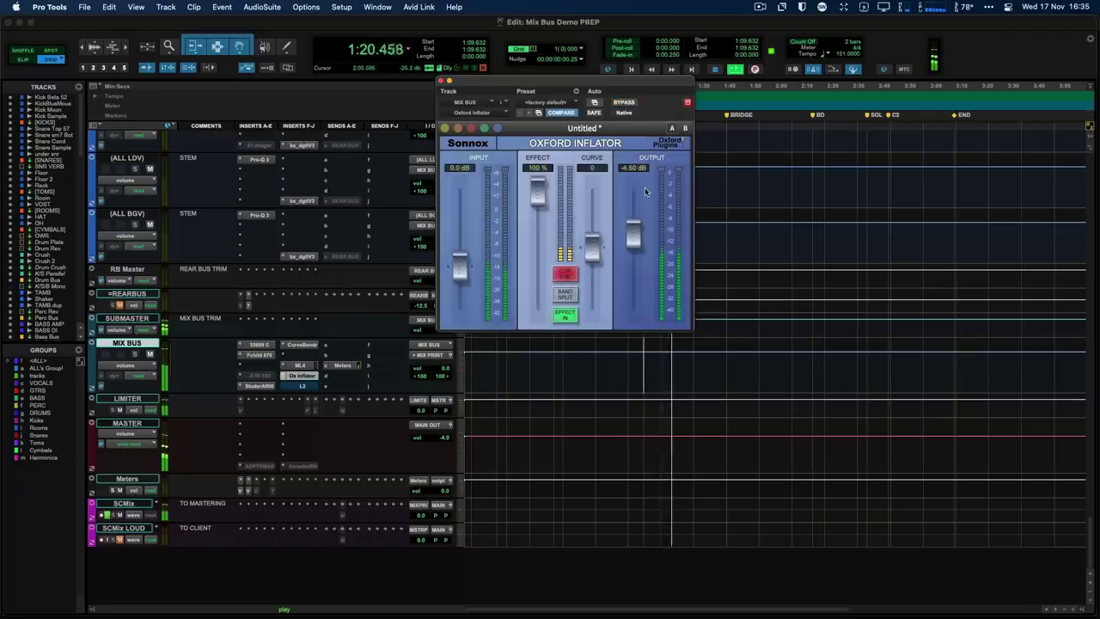
key("space")
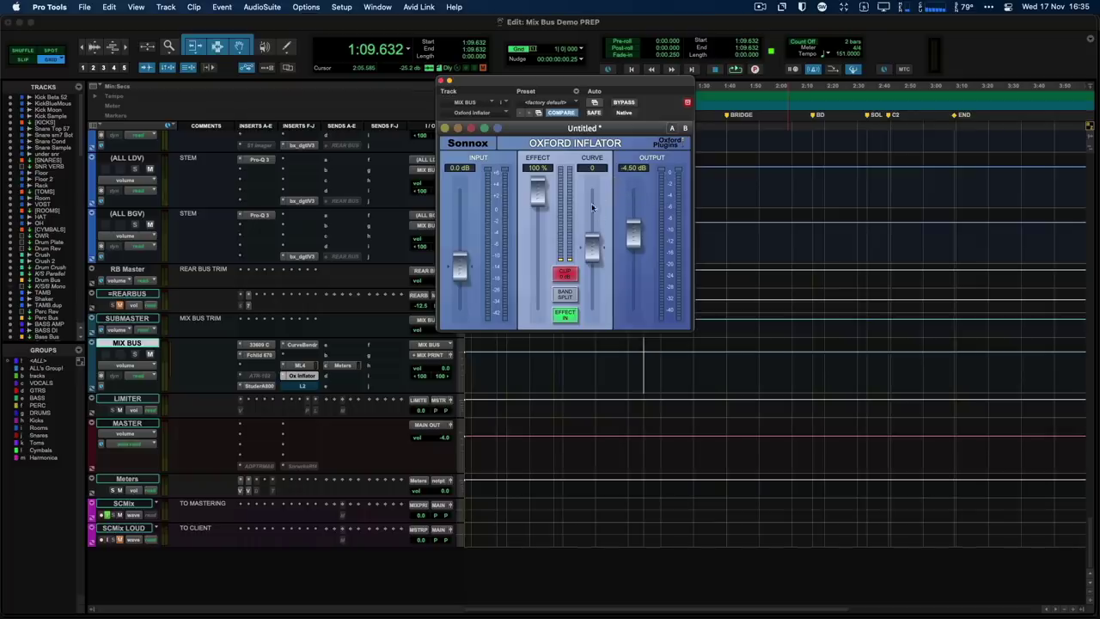
Audition the mix while trying Inflator Curve settings, resetting to 0, then raising it to 27.1.
key("space")
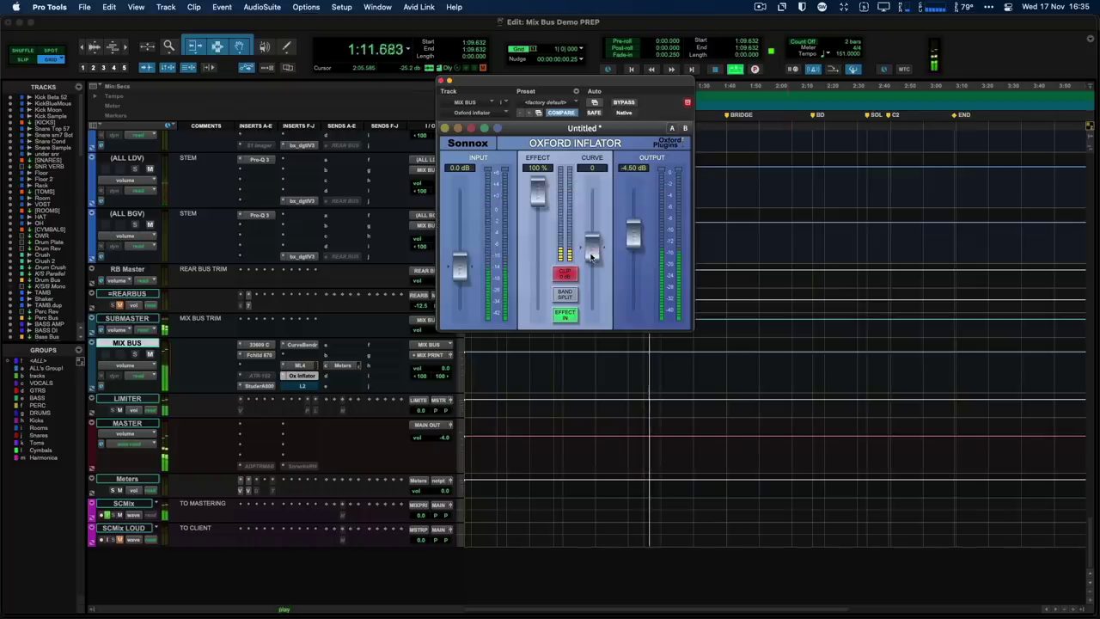
left_click_drag(592, 258, 591, 215)
key("space")
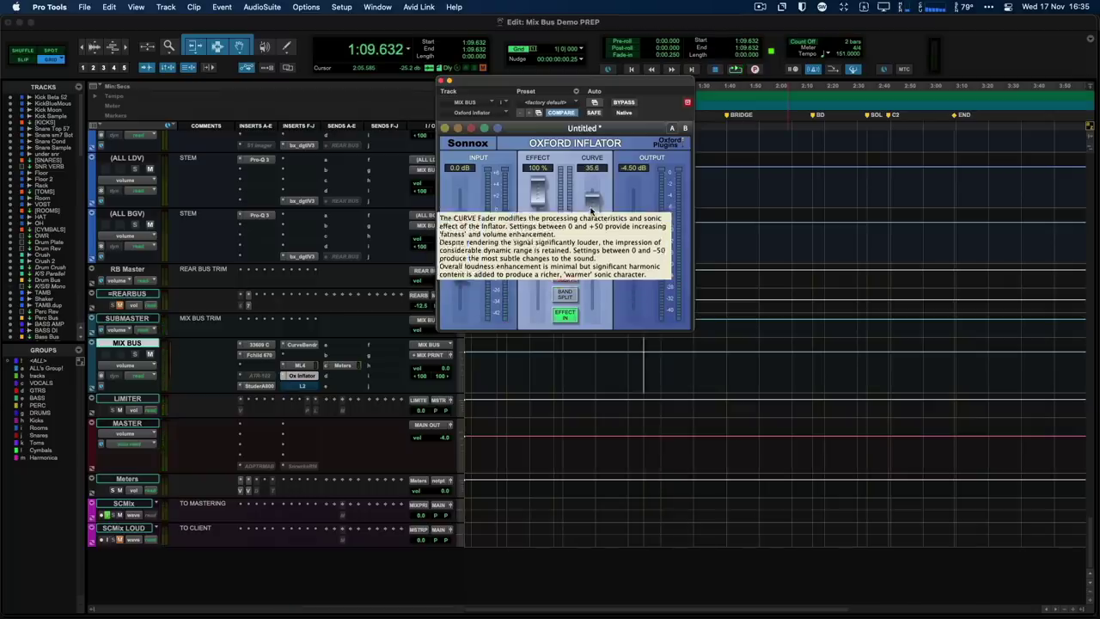
left_click(598, 222, "alt")
key("space")
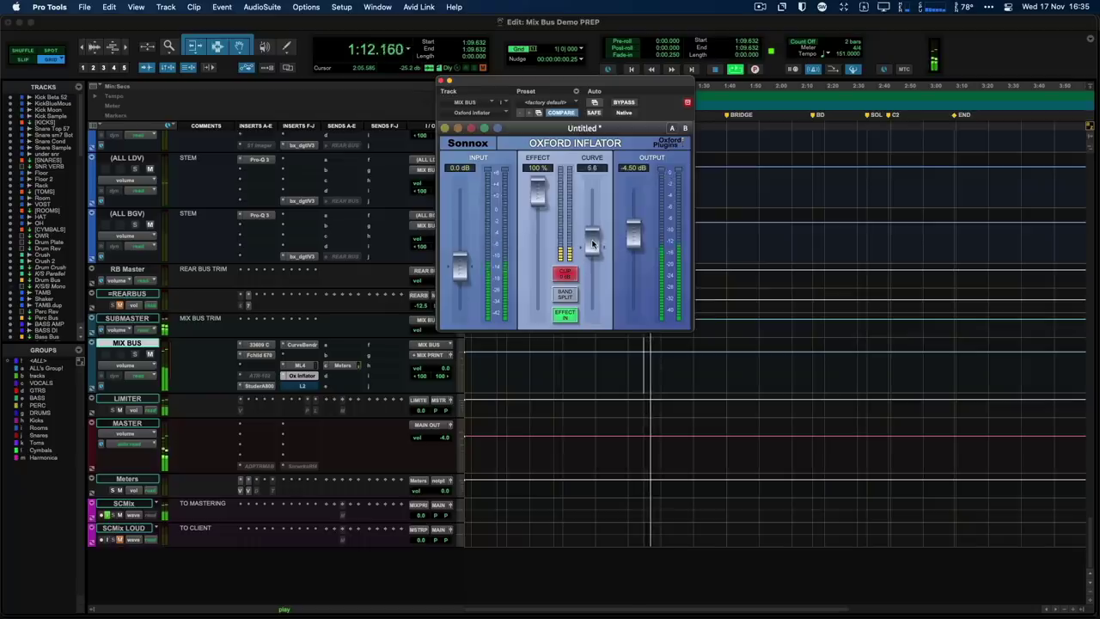
left_click_drag(593, 251, 587, 219)
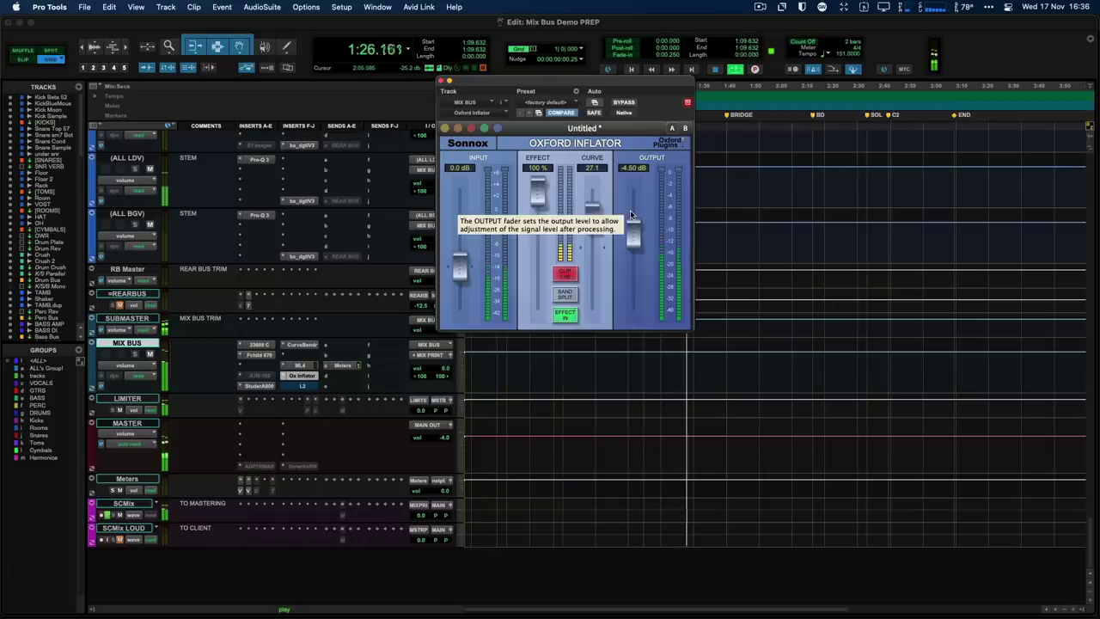
Replay the mix while raising the Inflator output fader to 0.0 dB, then stop playback.
key("space")
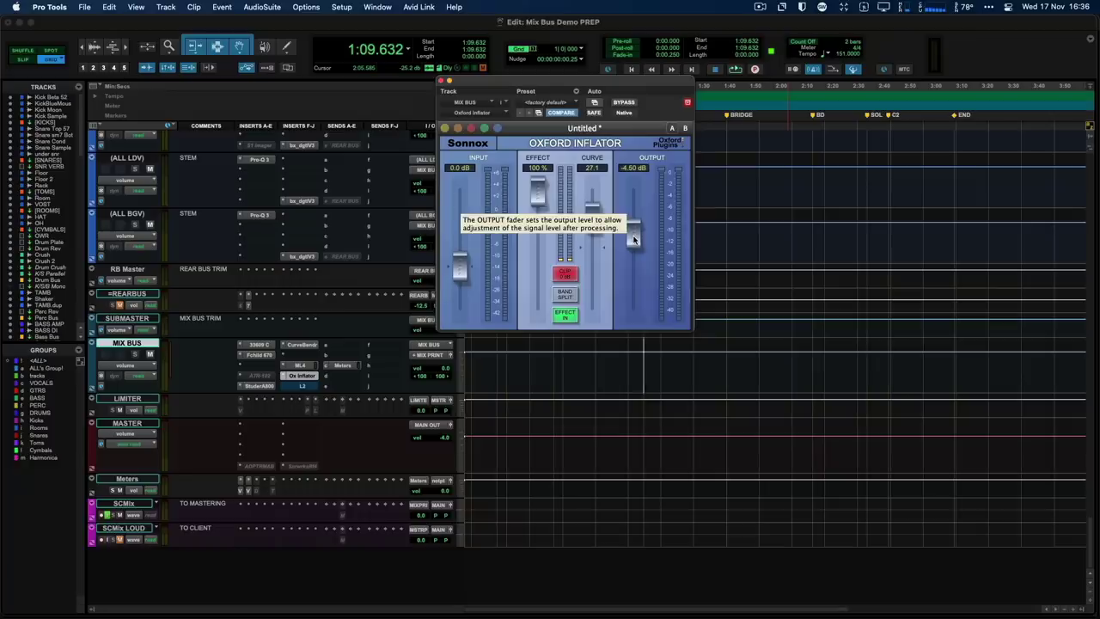
key("space")
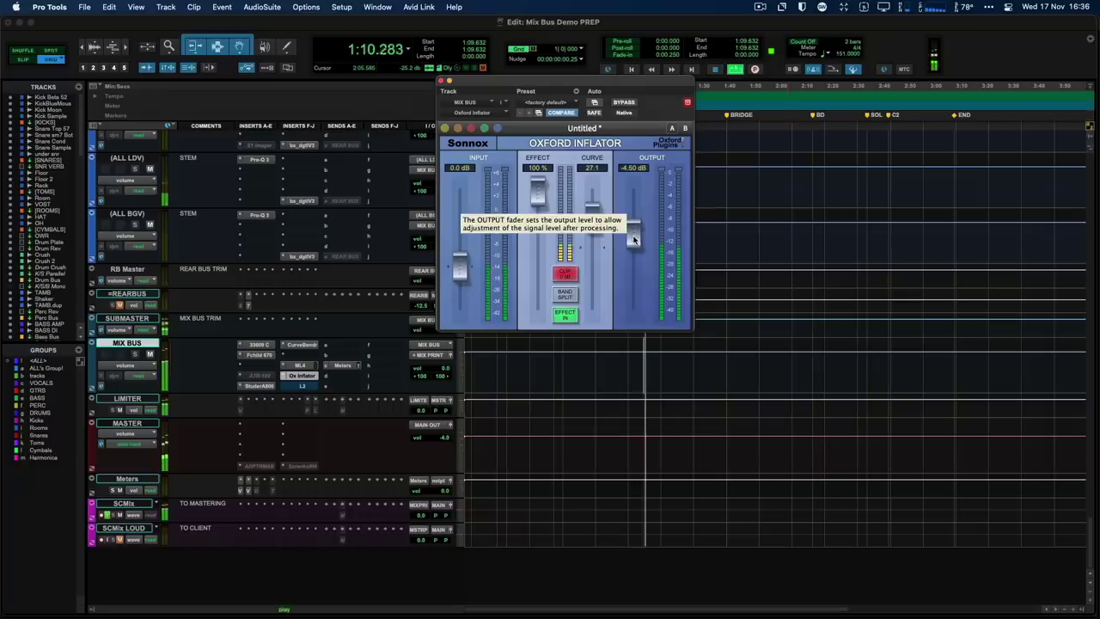
left_click(634, 239)
left_click_drag(633, 239, 632, 193)
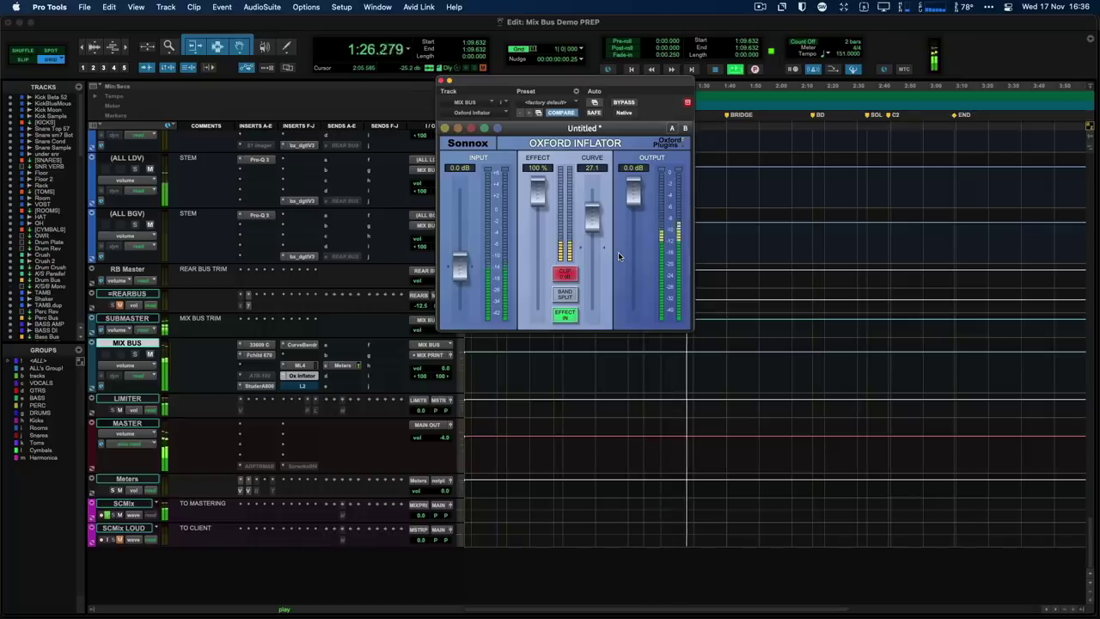
key("space")
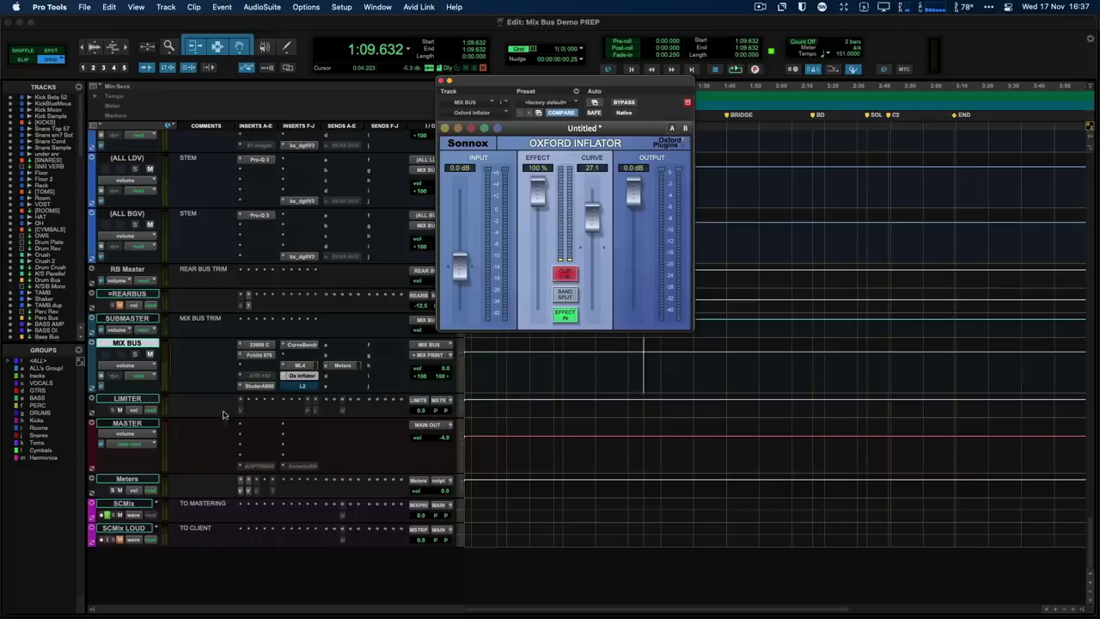
Close the Inflator and show the Mix Bus L2 Ultramaximizer, out ceiling -0.5, 24-bit quantize.
left_click(441, 81)
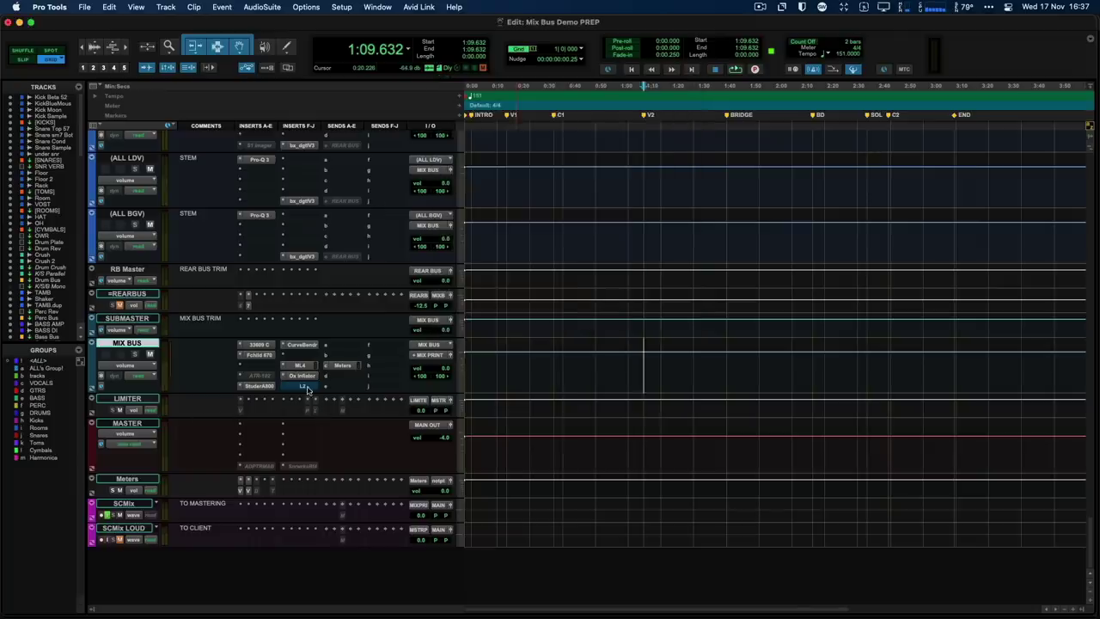
left_click(303, 385)
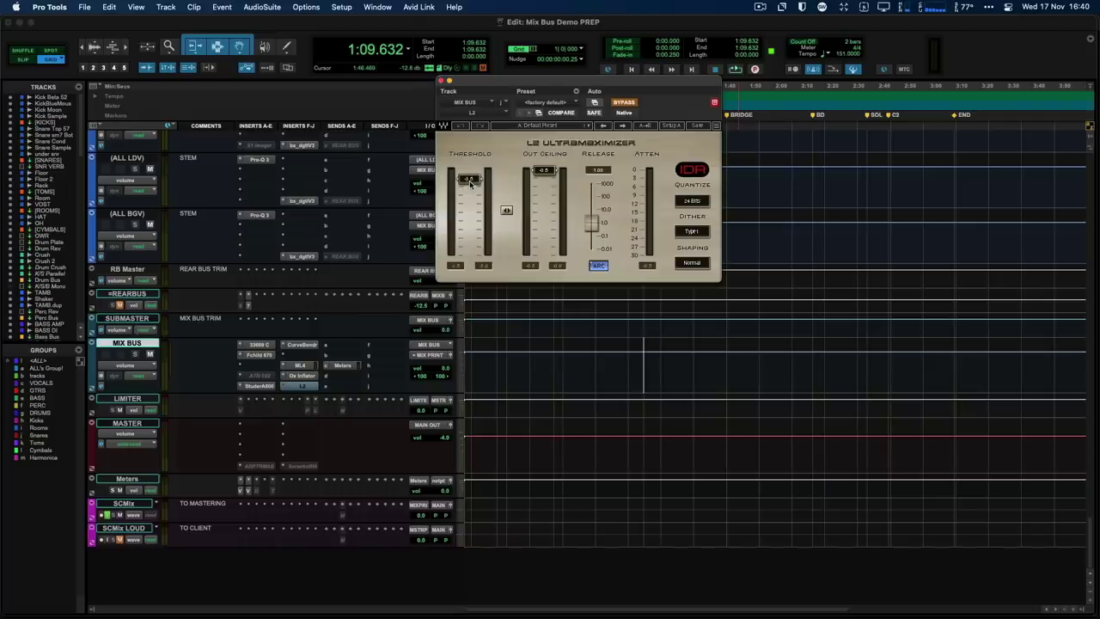
Reset L2 threshold and out ceiling to 0.0, then play the mix comparing L2 active versus bypassed.
left_click(469, 180, "alt")
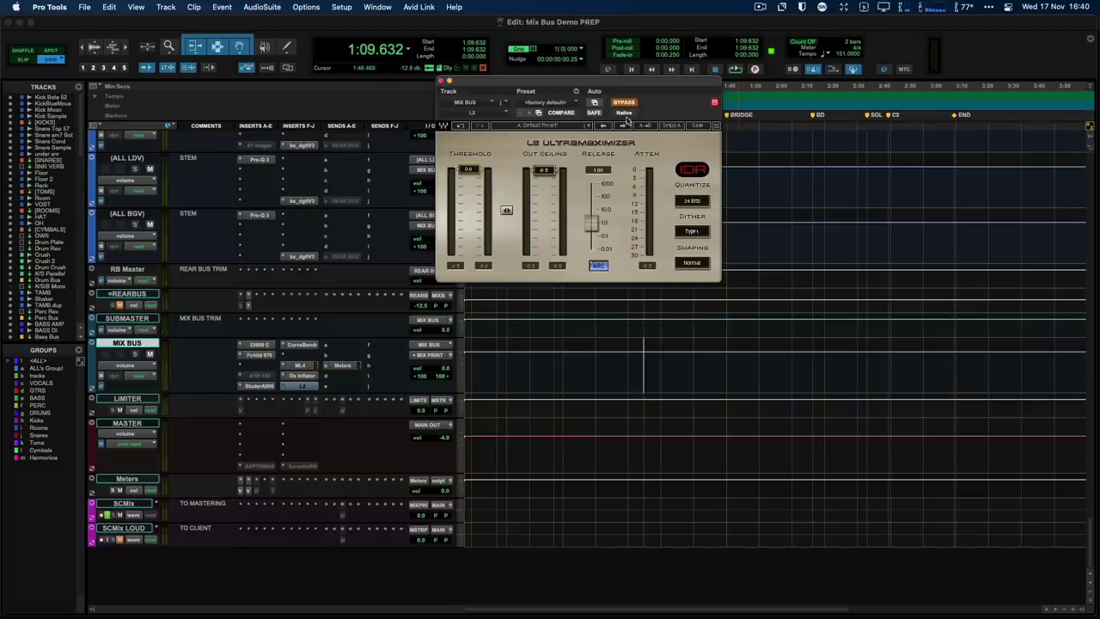
left_click(561, 183, "alt")
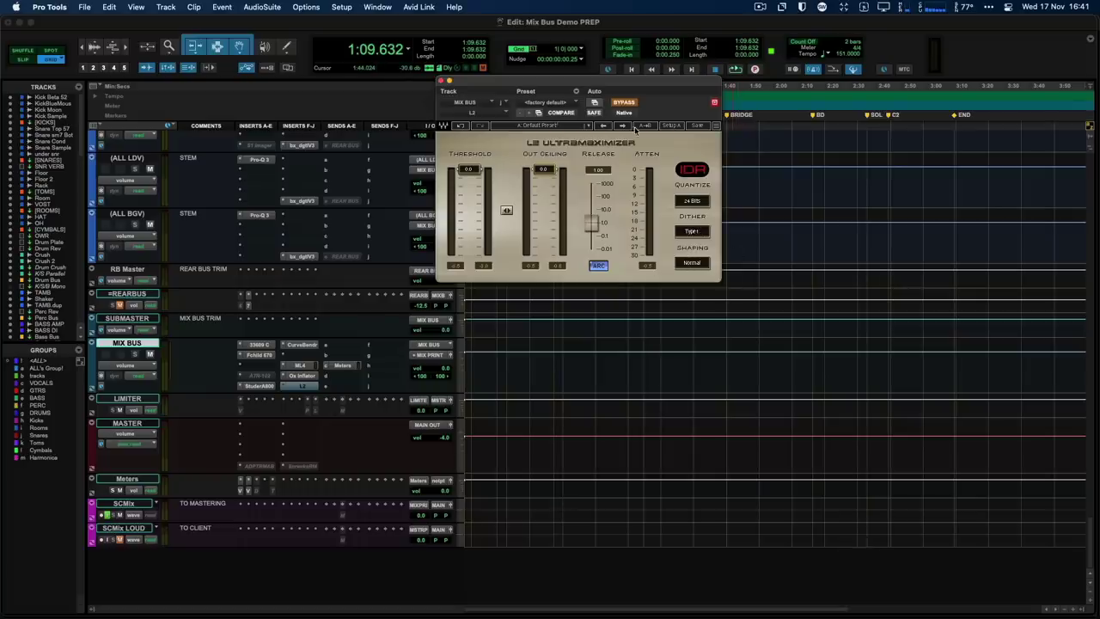
key("space")
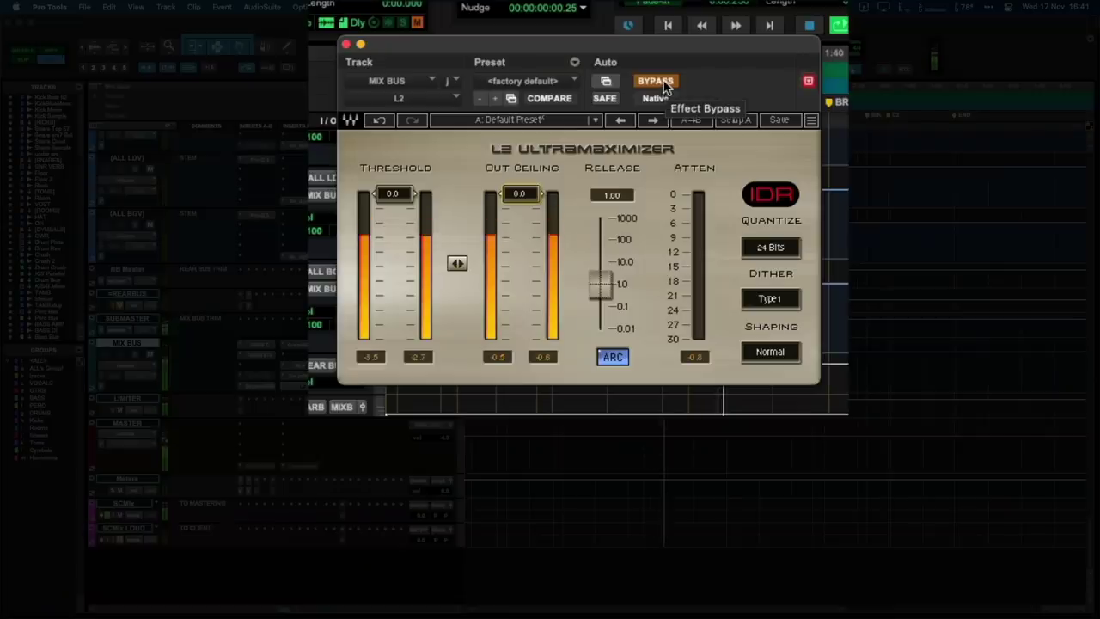
left_click(663, 84)
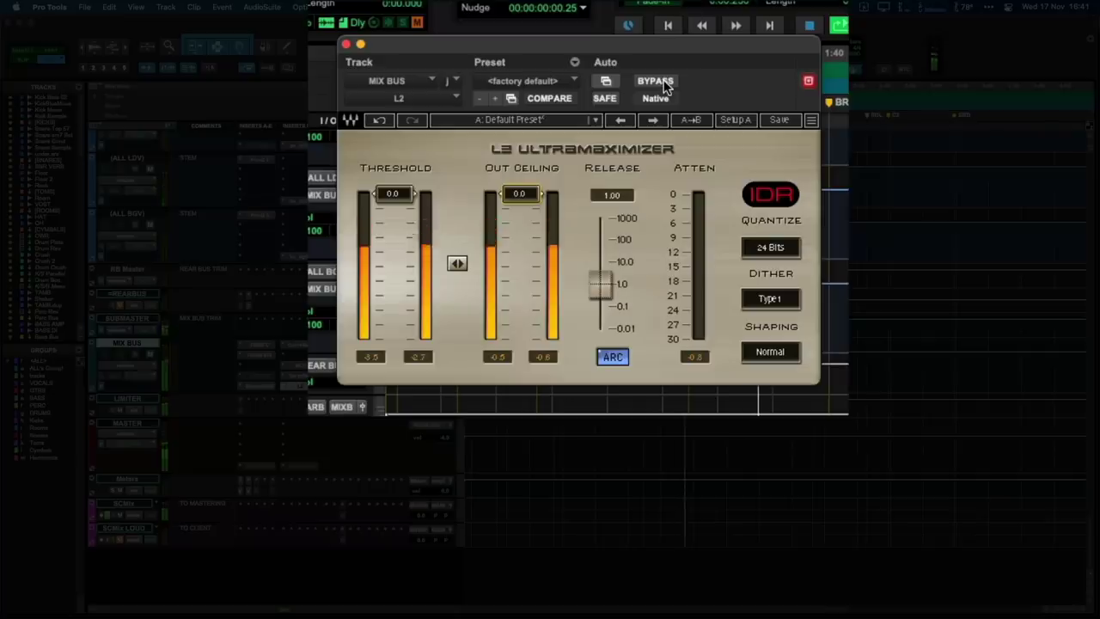
left_click(663, 83)
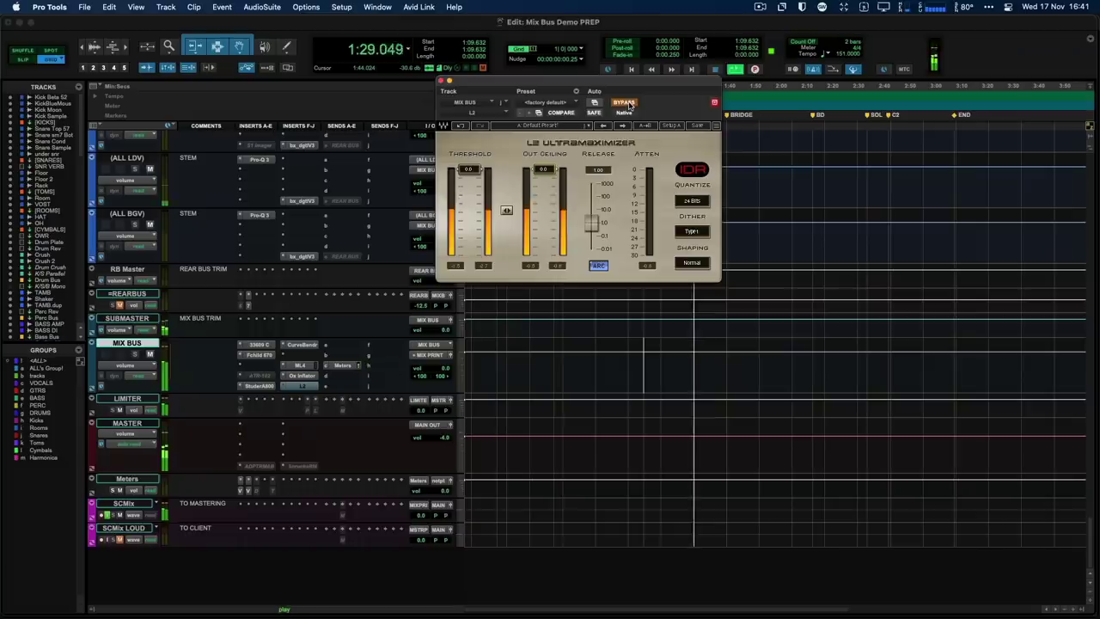
key("space")
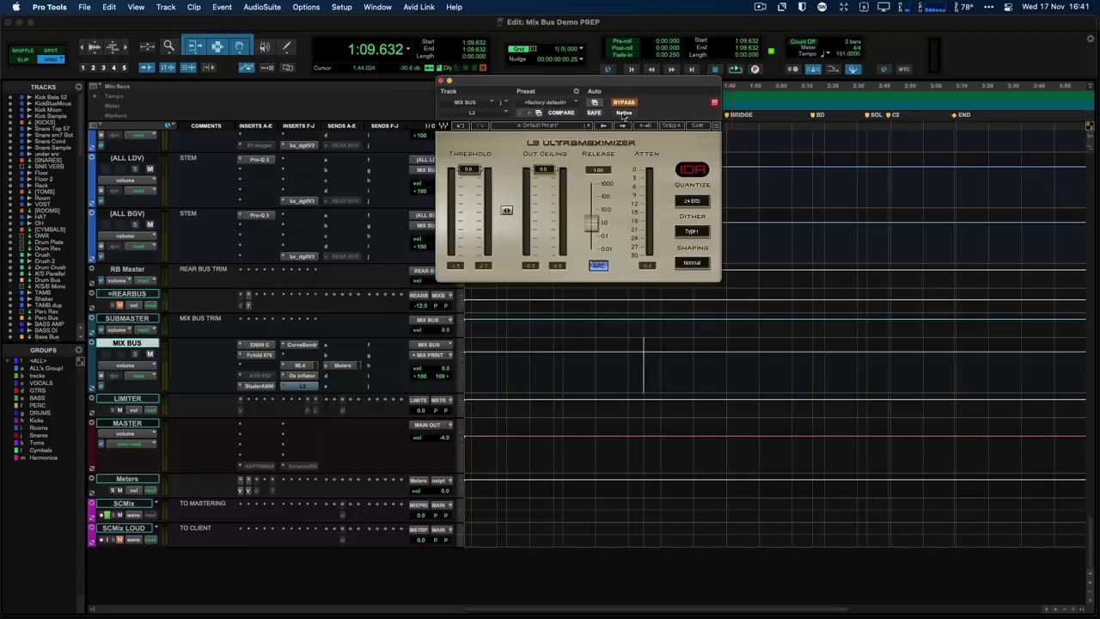
Re-enable the Mix Bus L2 and, while playing, set out ceiling -0.5 and threshold -3.5.
left_click(625, 104)
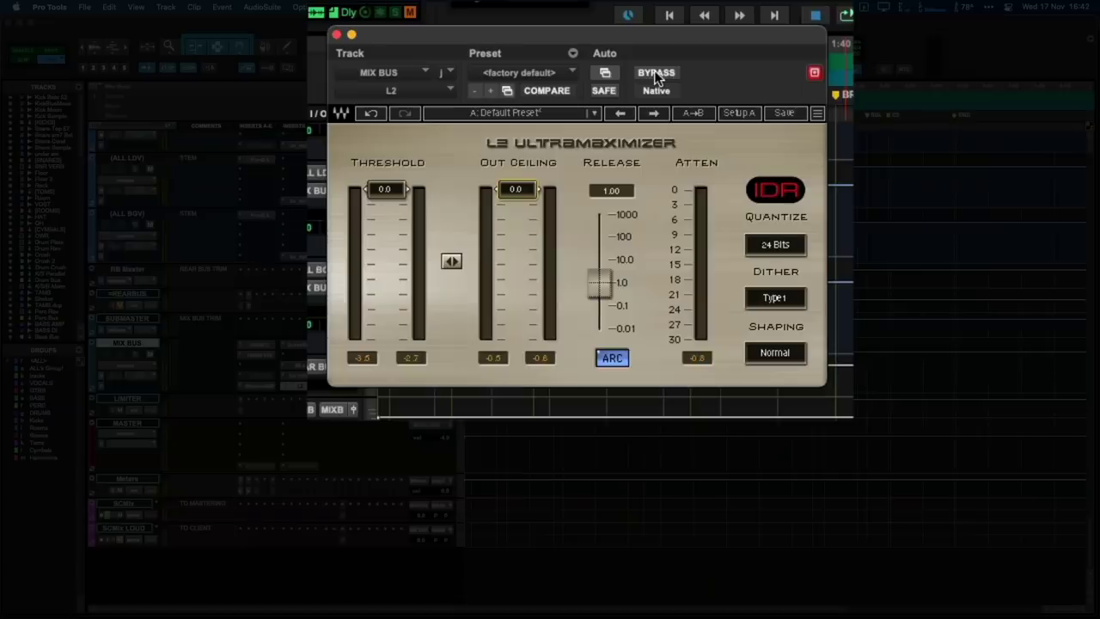
left_click(624, 105)
key("space")
left_click_drag(524, 240, 524, 254)
left_click_drag(398, 191, 398, 213)
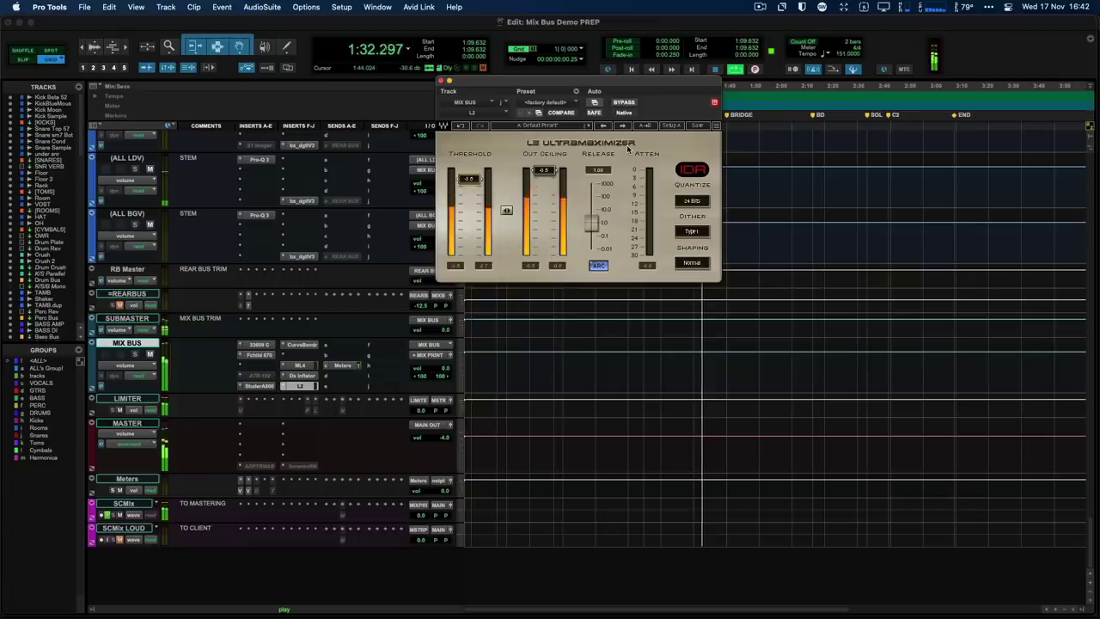
key("space")
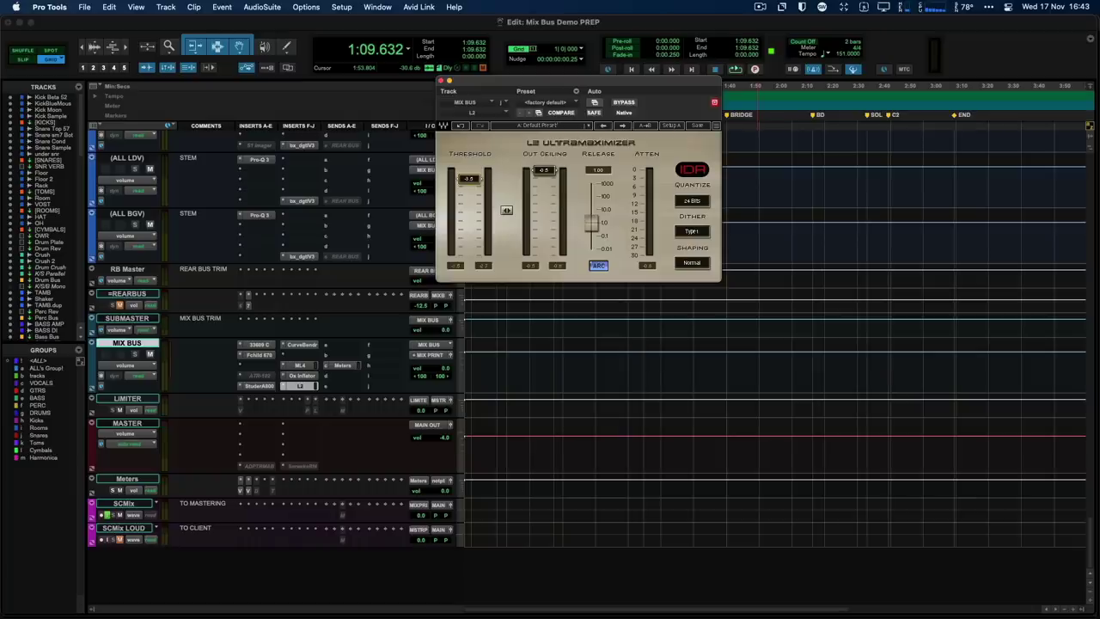
Close the L2 and, during playback, bypass L2, CurveBendr, StuderA800, Fchild 670 and 33609 C.
left_click(300, 385)
key("space")
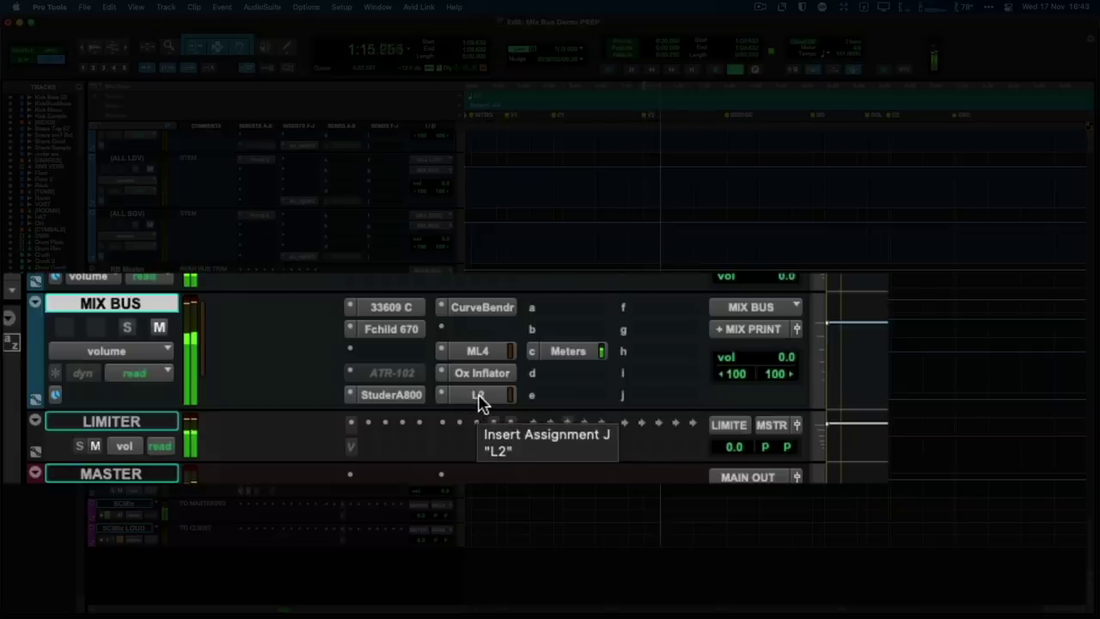
left_click_drag(480, 404, 485, 380)
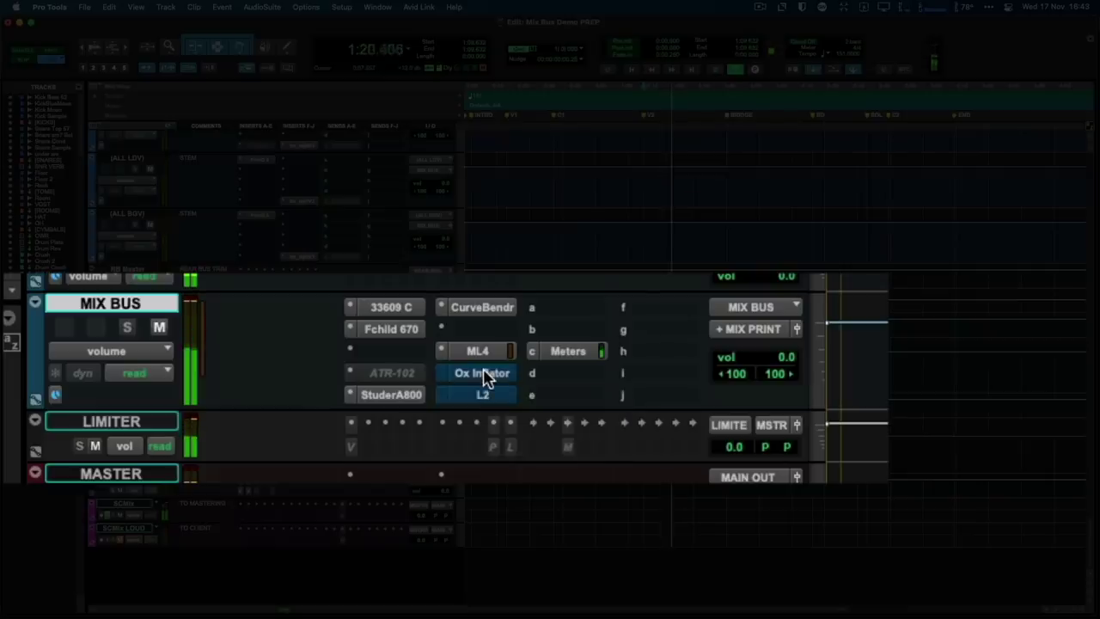
left_click(479, 309, "super")
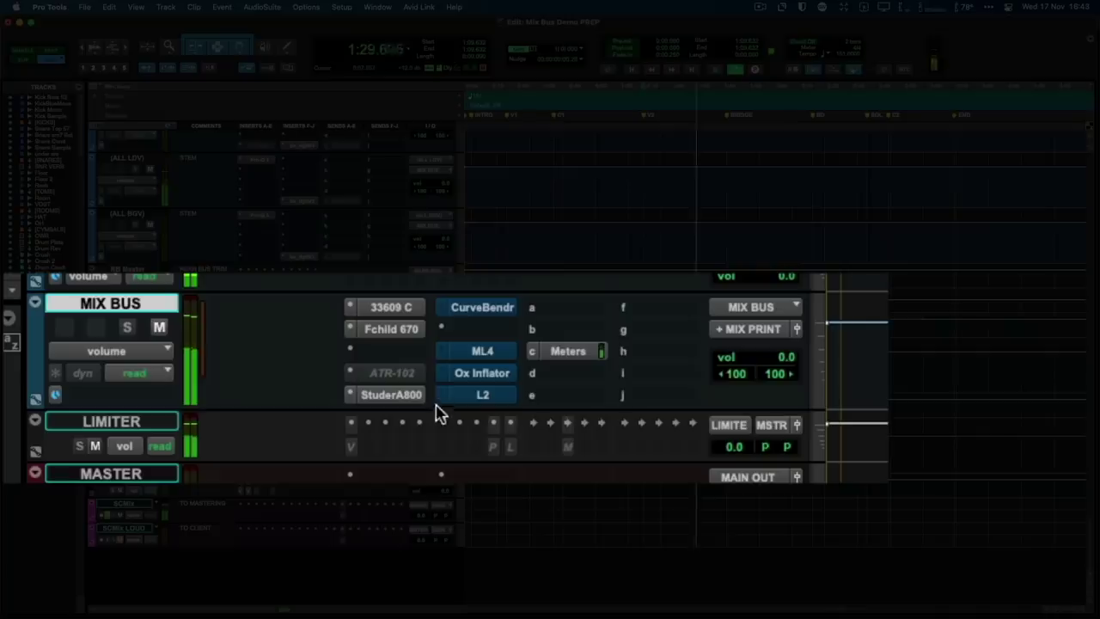
left_click(409, 397, "super")
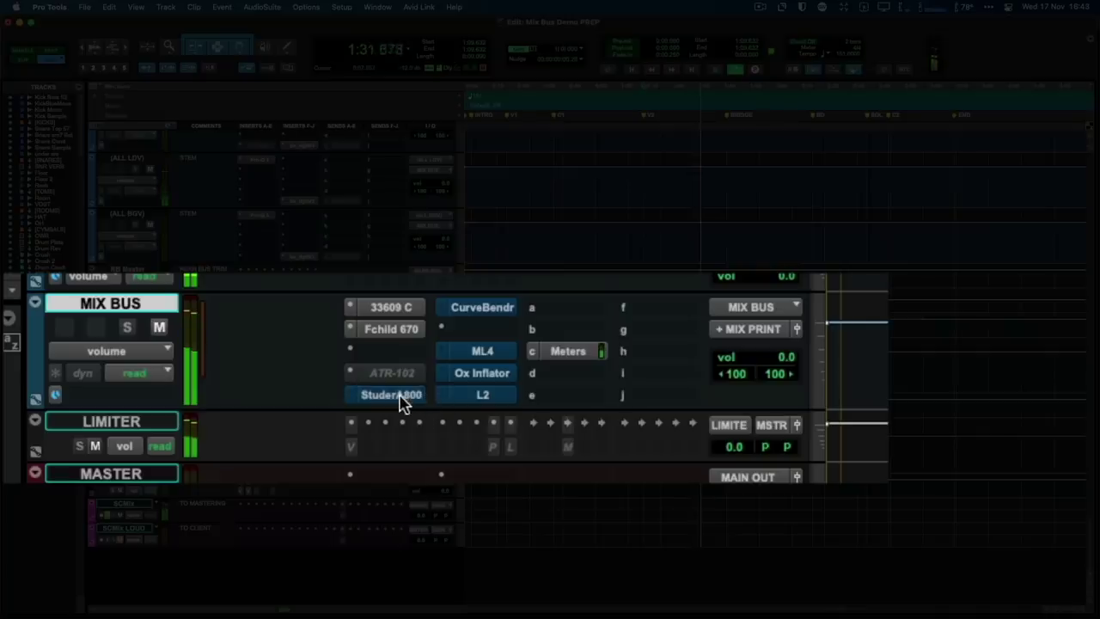
left_click(401, 334, "super")
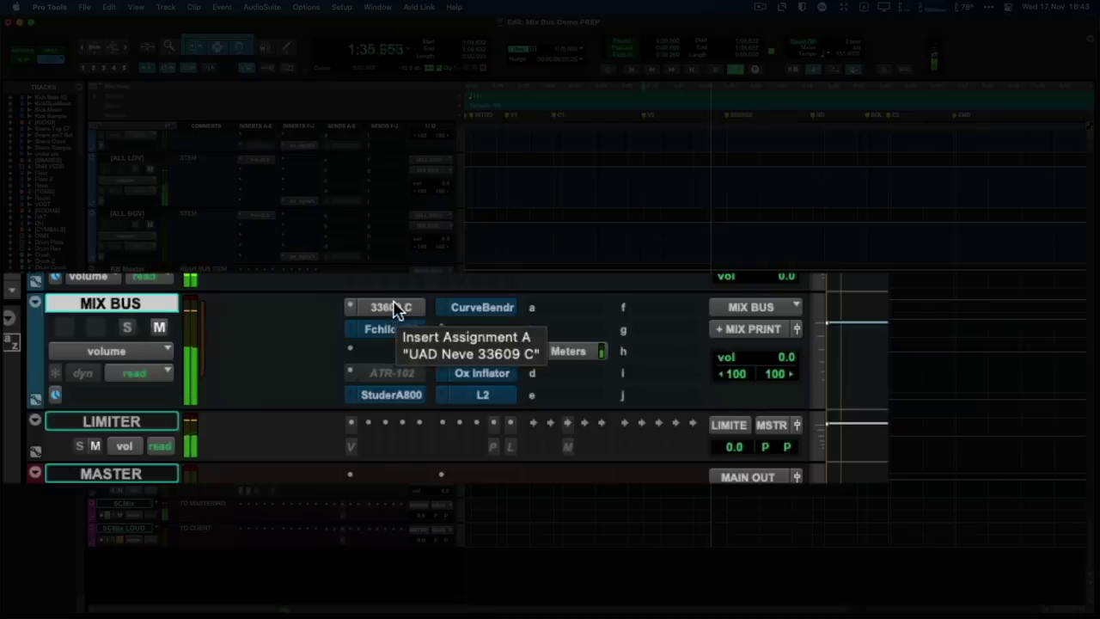
left_click(396, 309, "super")
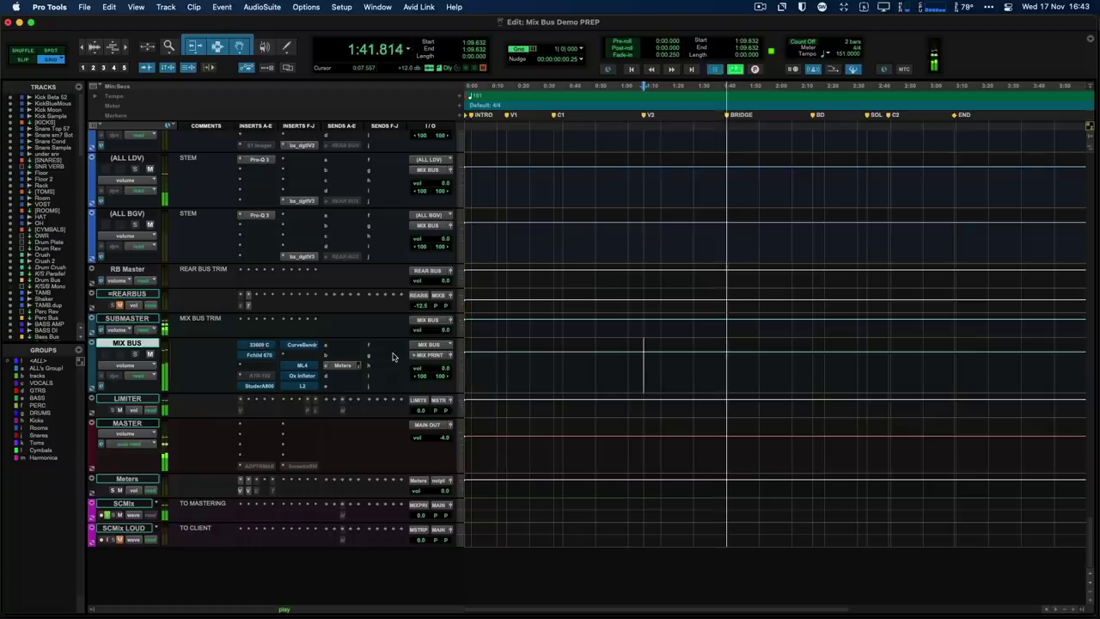
Stop playback of the mix.
key("space")
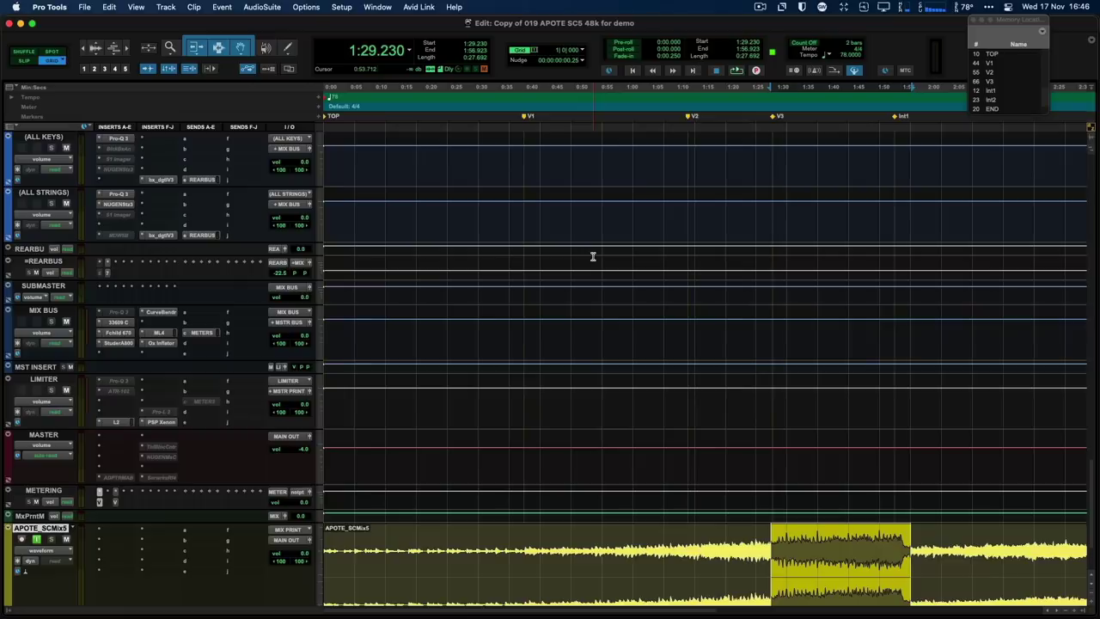
key("super+Tab")
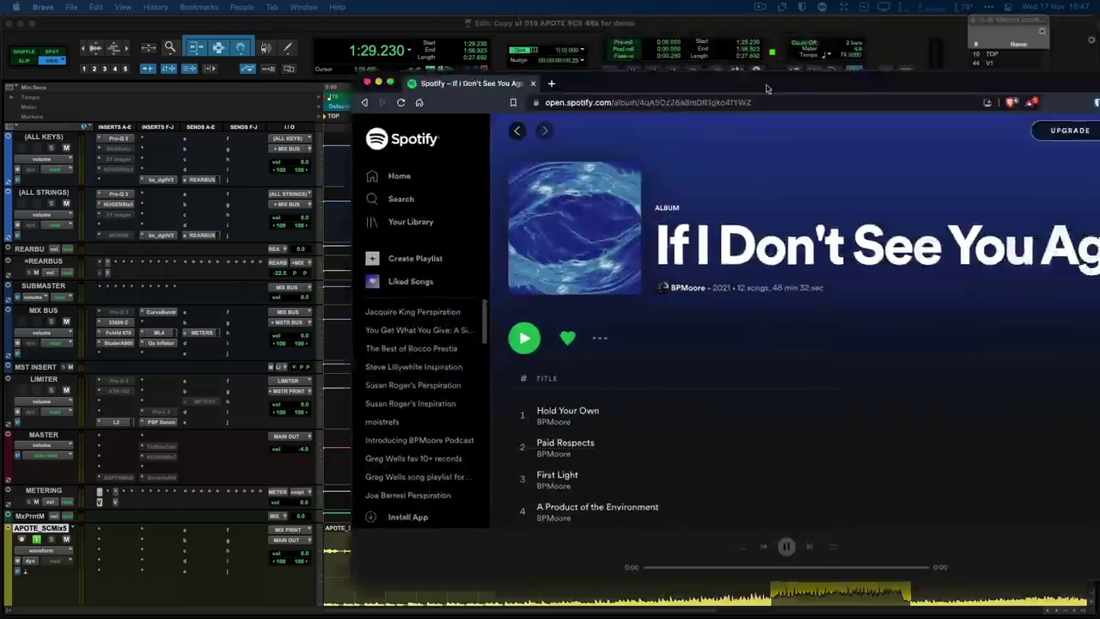
left_click_drag(768, 88, 1099, 26)
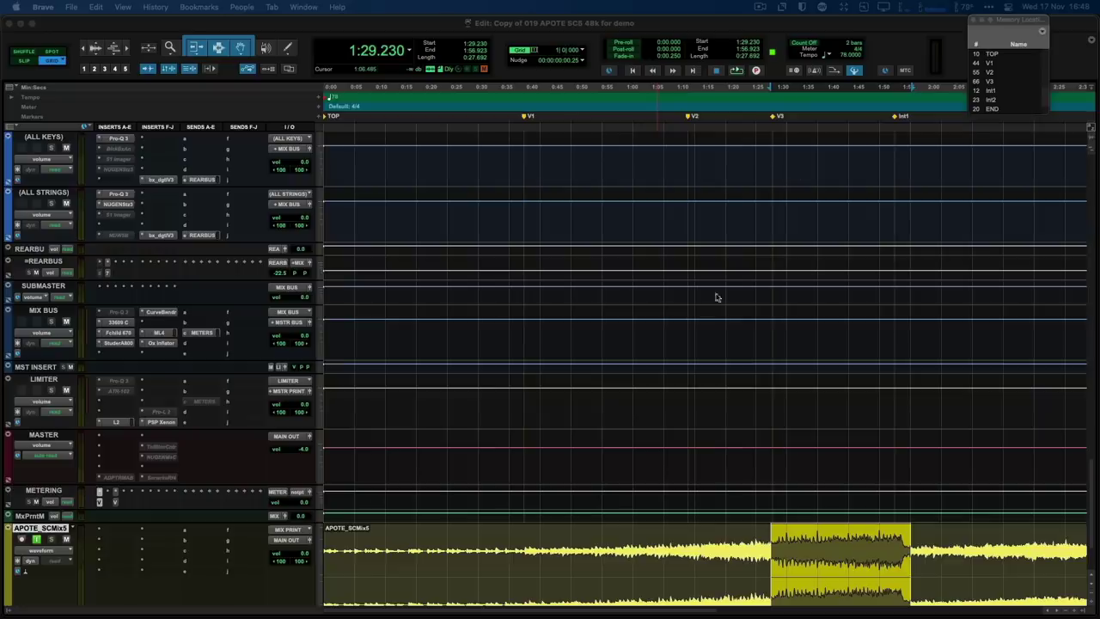
Select the MIX BUS track, check the LIMITER track's L2 insert, and play the APOTE mix.
left_click(60, 315)
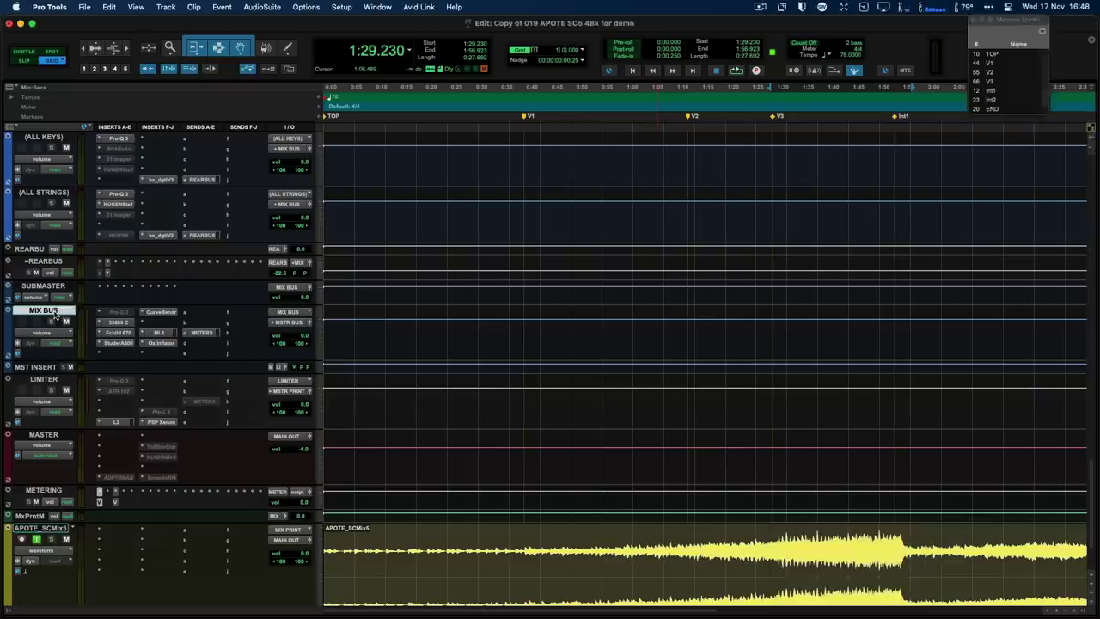
left_click(59, 313)
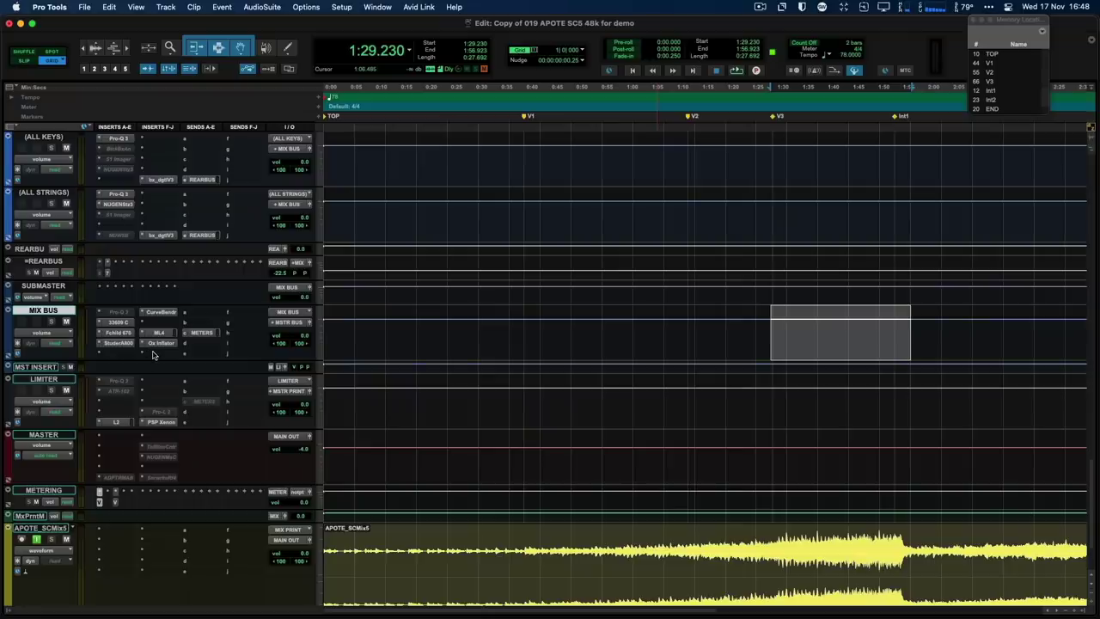
left_click(117, 423)
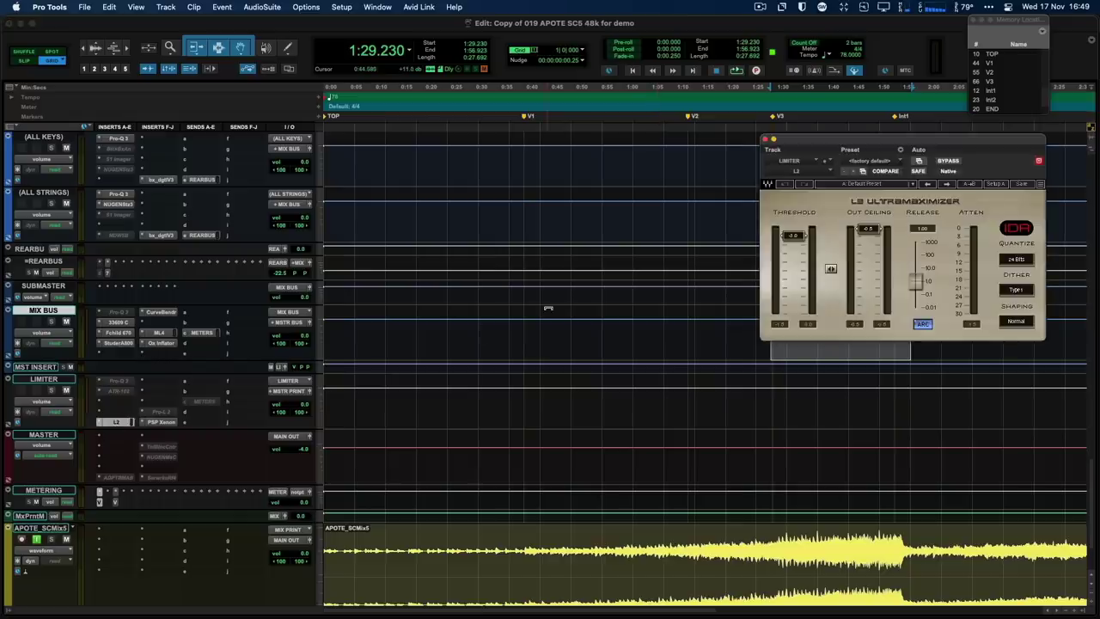
left_click(764, 138)
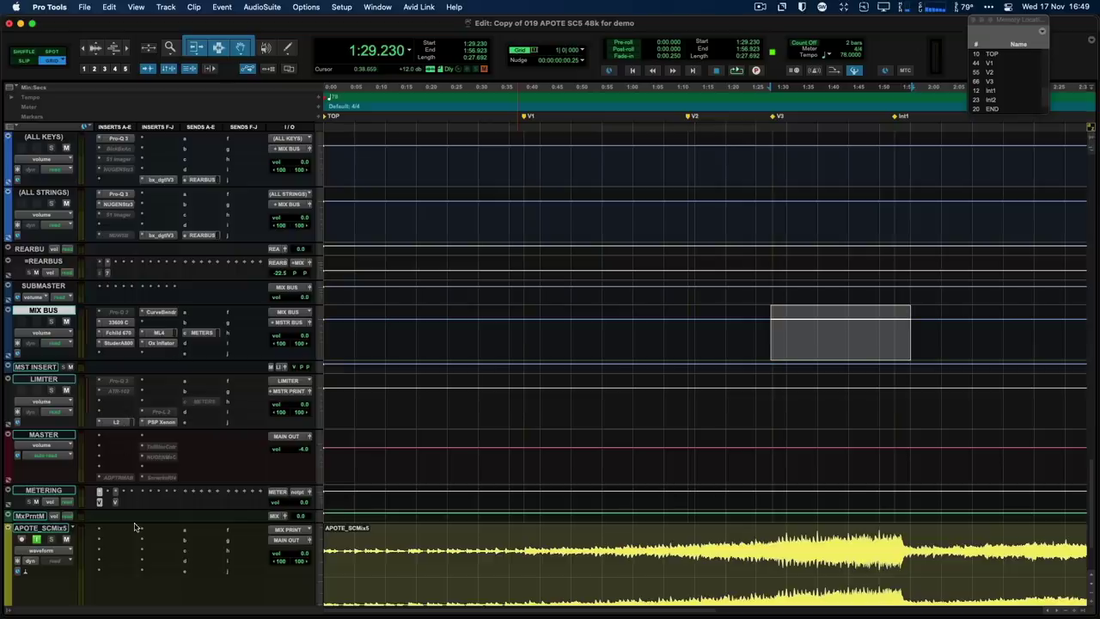
left_click(114, 424)
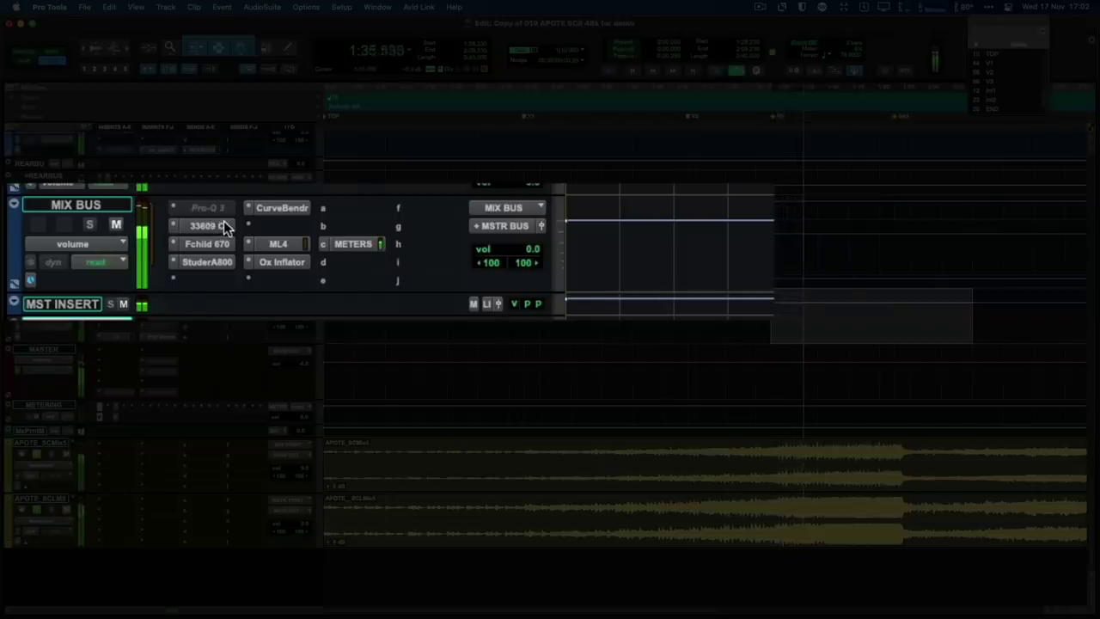
Toggle the whole MIX BUS chain bypassed and active twice during playback, ending active.
left_click(223, 226, "super")
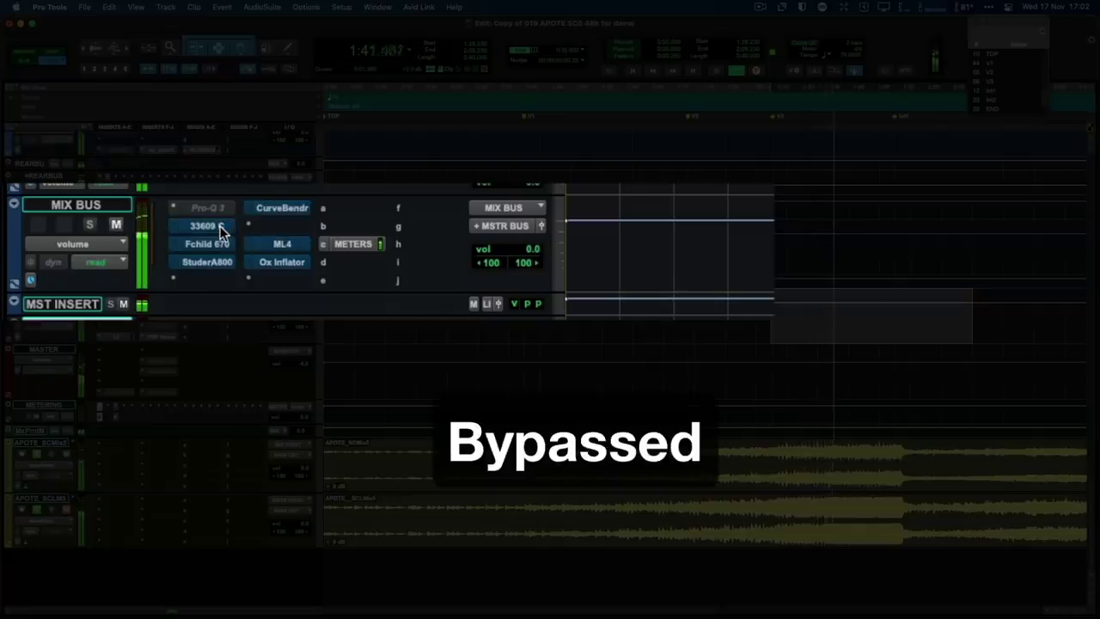
left_click(220, 226, "super")
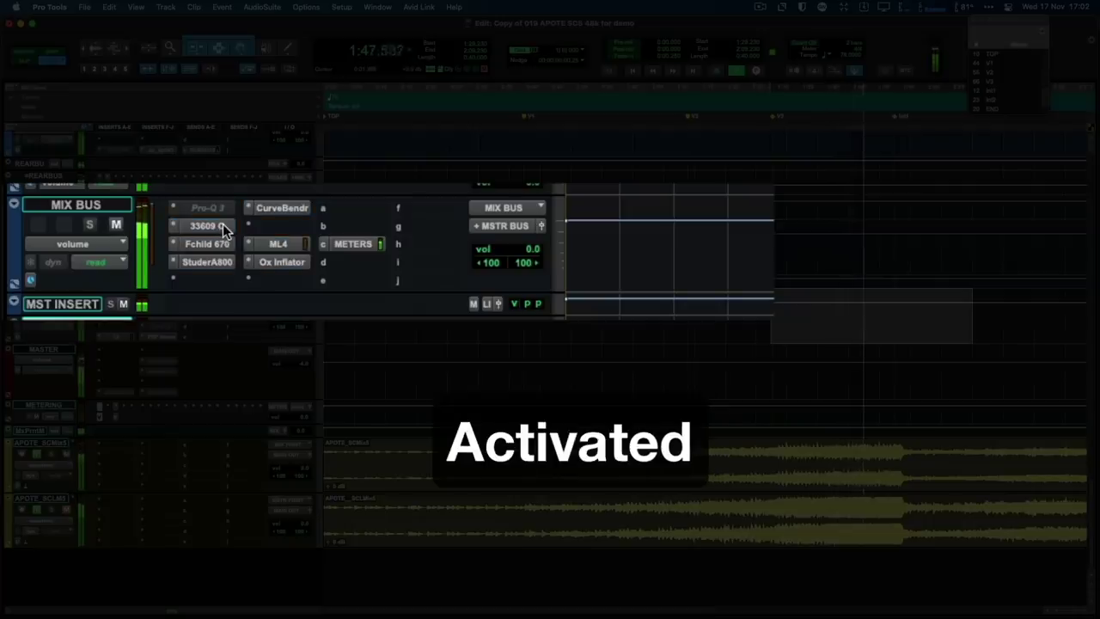
left_click(221, 226, "super")
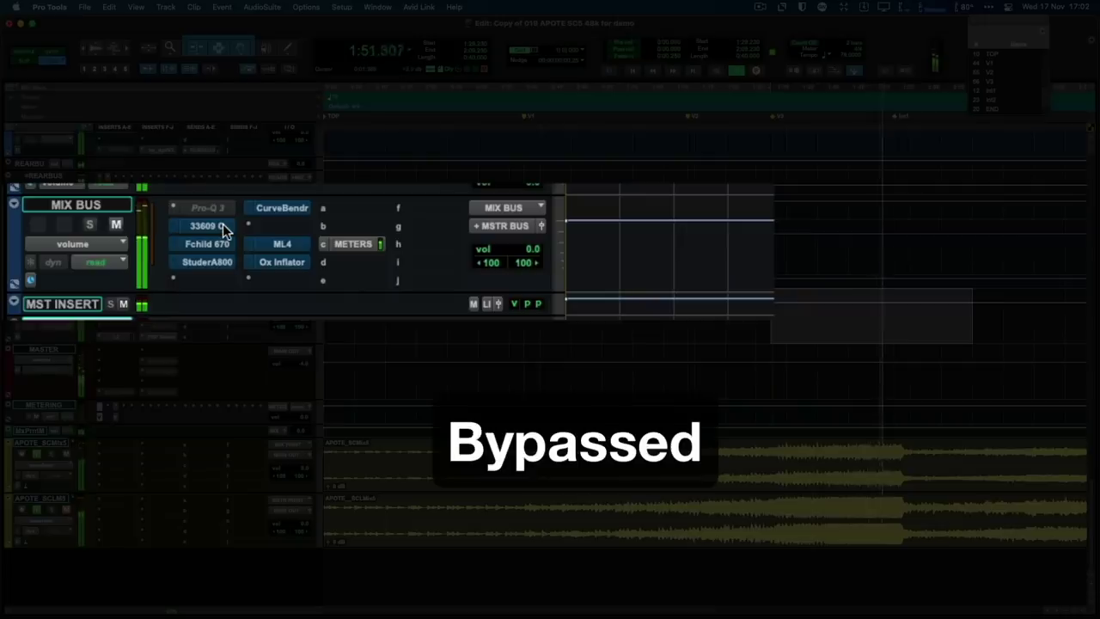
left_click(222, 226, "super")
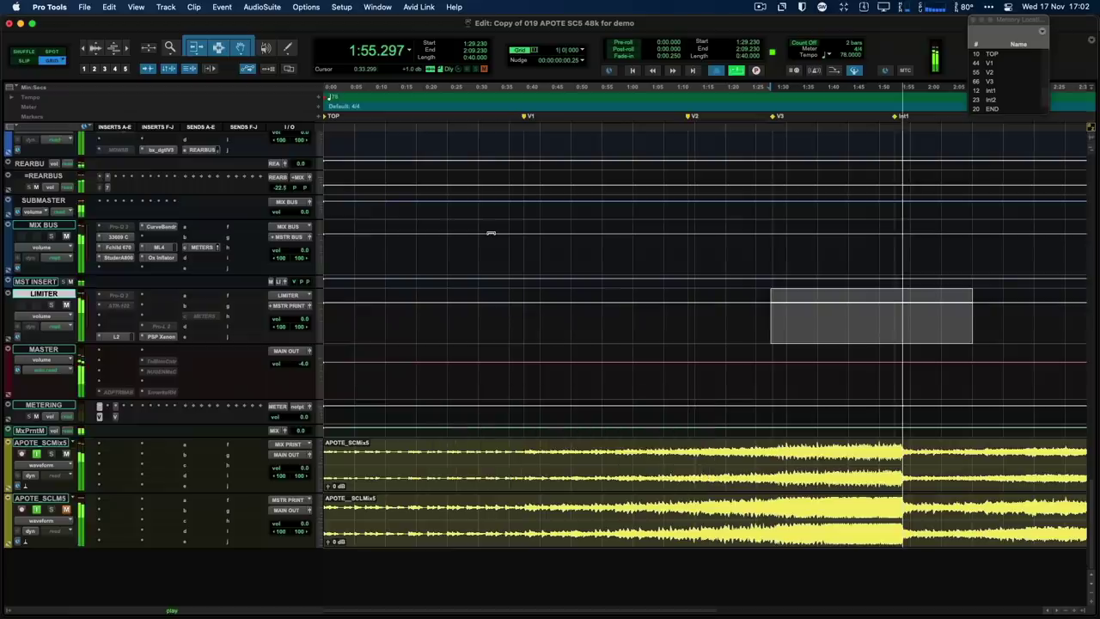
Stop playback, returning to 1:29.230.
key("space")
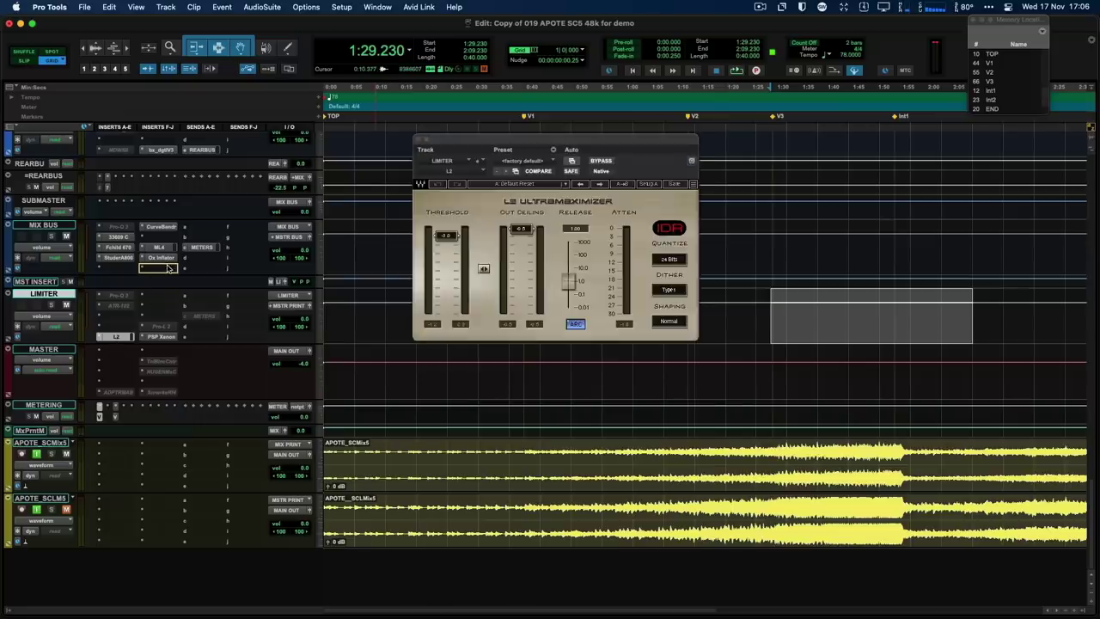
Move the L2 from the LIMITER track to the MIX BUS, bypass it, and play the mix.
left_click_drag(169, 268, 169, 268)
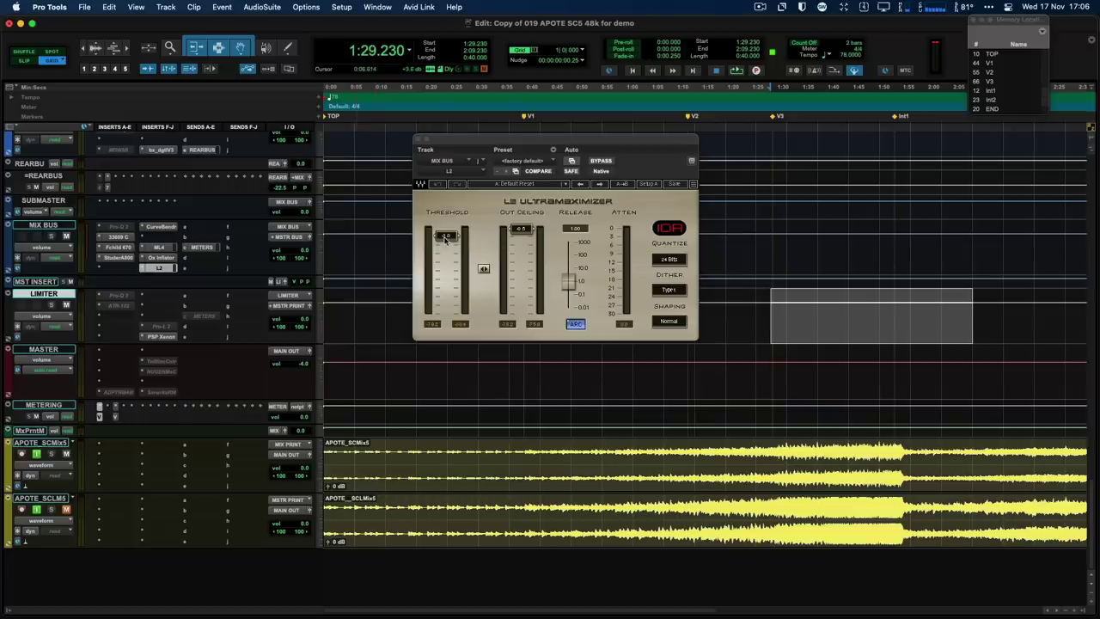
left_click(601, 161)
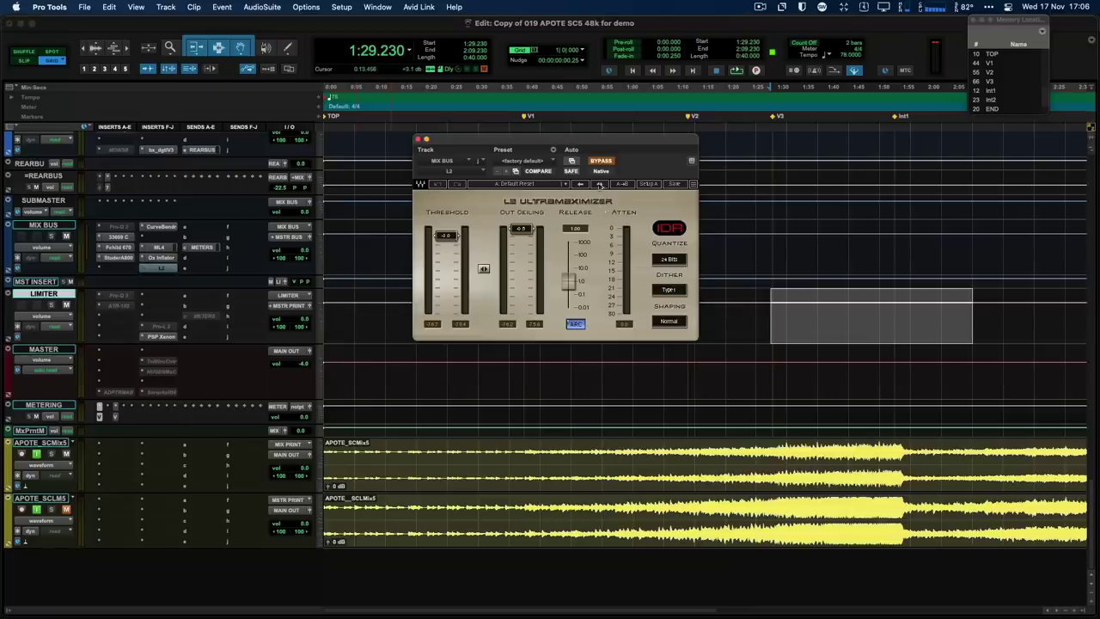
key("space")
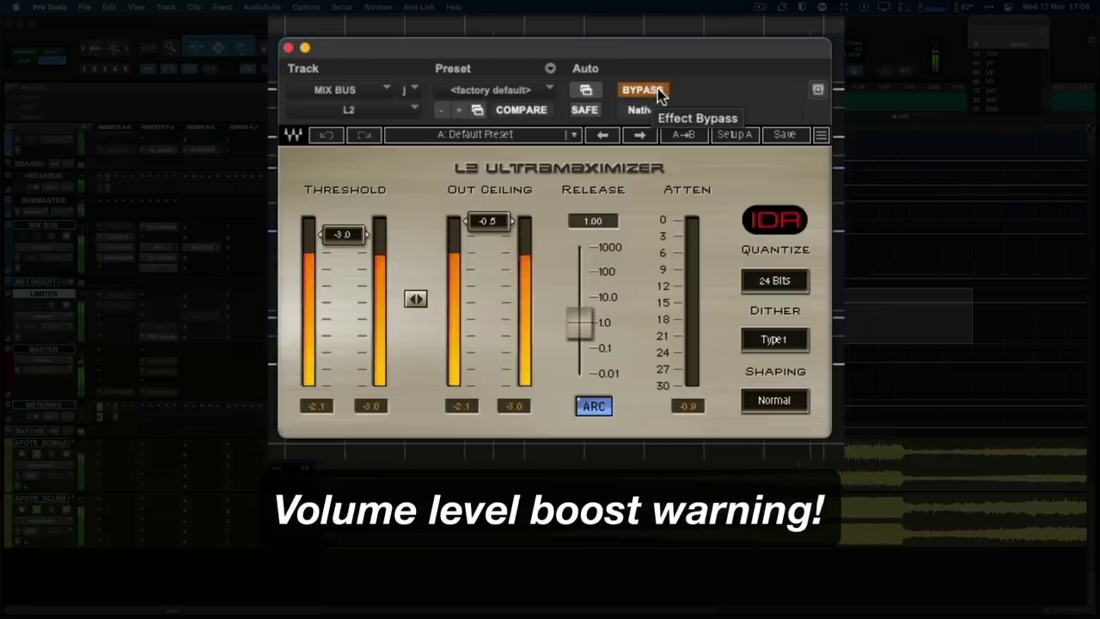
A/B the Mix Bus L2 by toggling its bypass five times, finishing with it active.
left_click(657, 89)
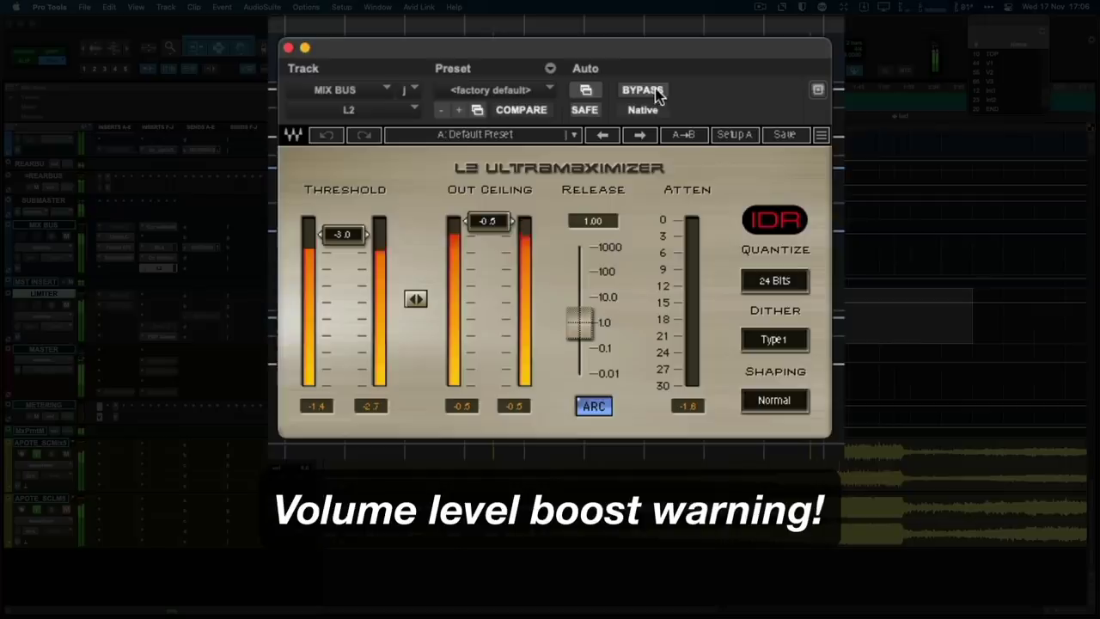
left_click(654, 89)
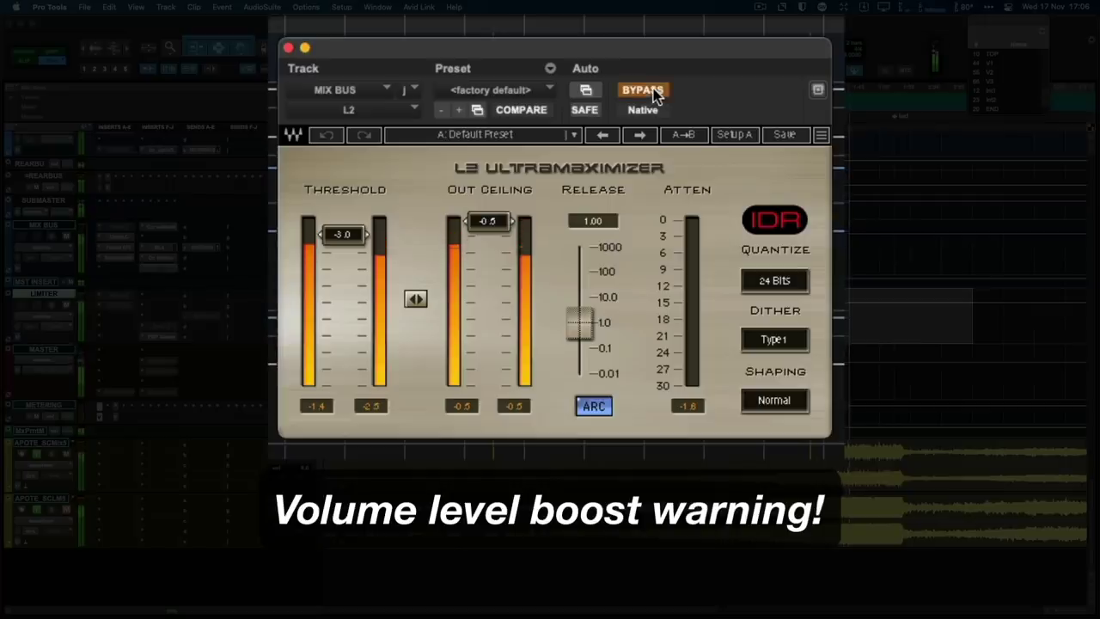
left_click(654, 90)
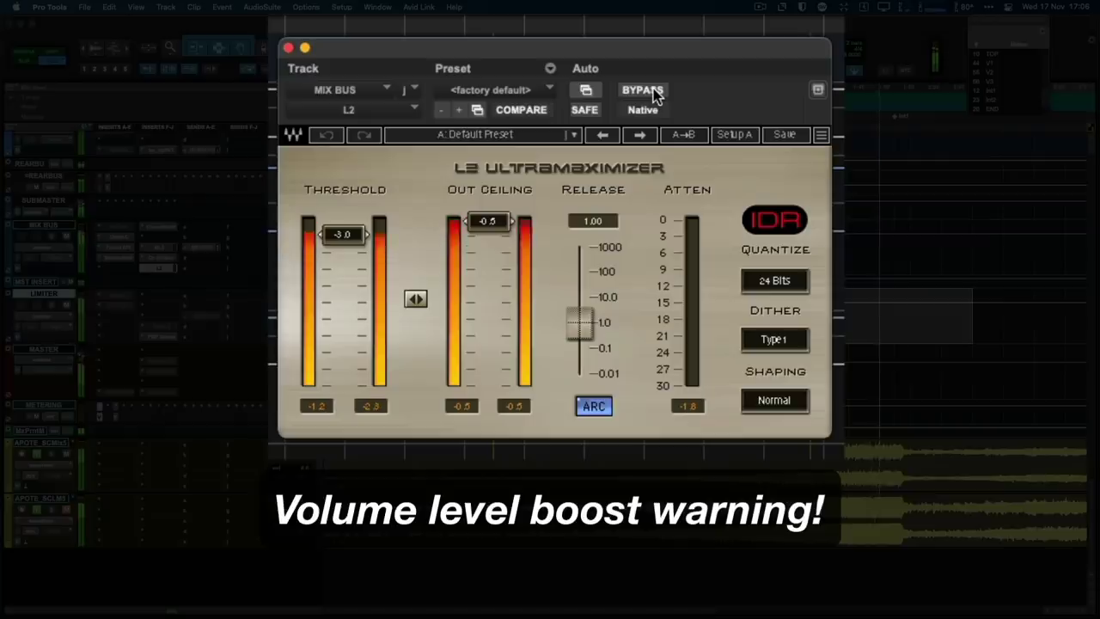
left_click(654, 89)
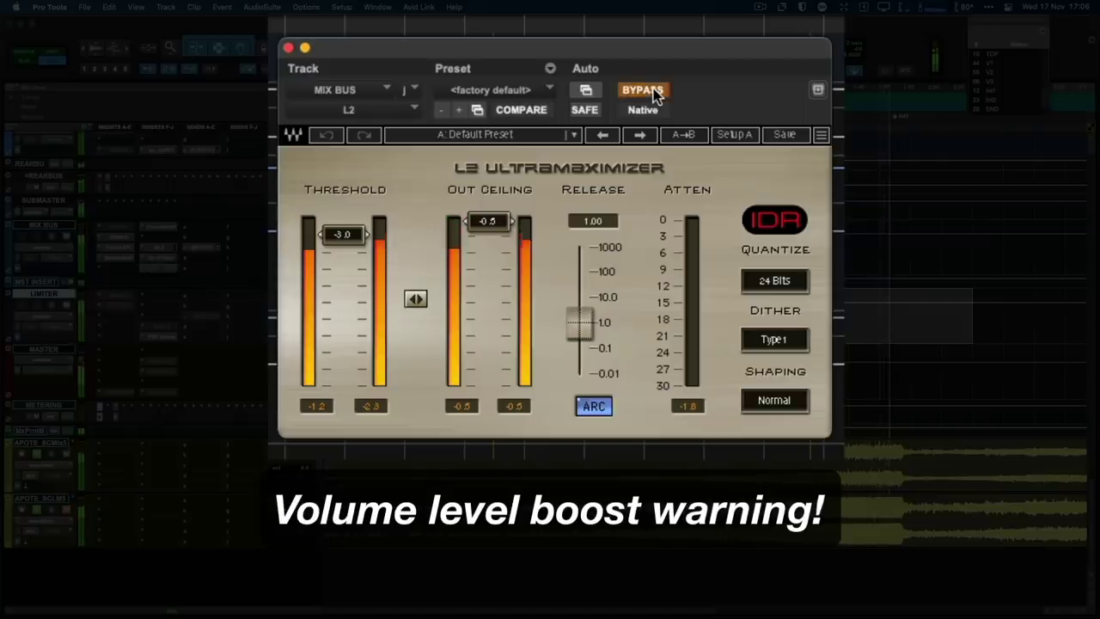
left_click(655, 89)
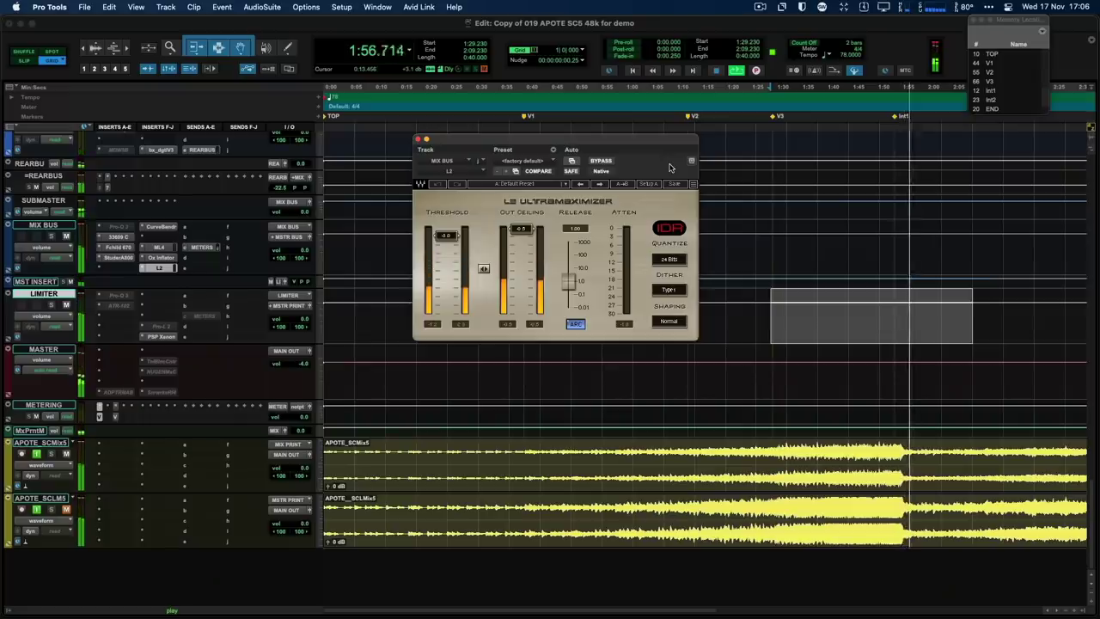
Stop playback, returning to 1:29.230 with the Mix Bus L2 left active.
key("space")
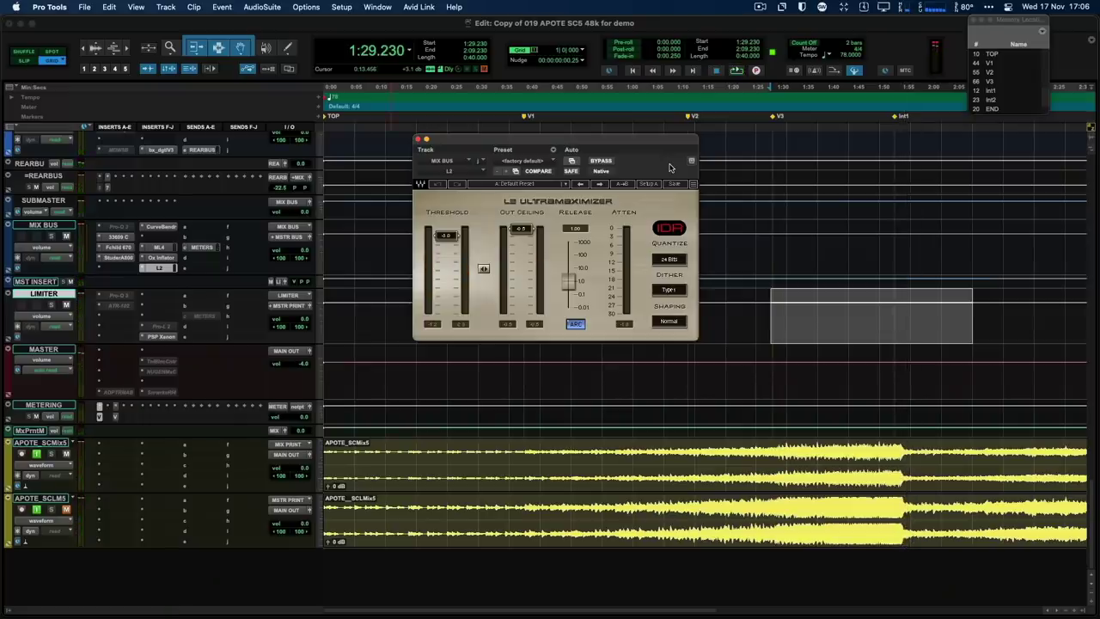